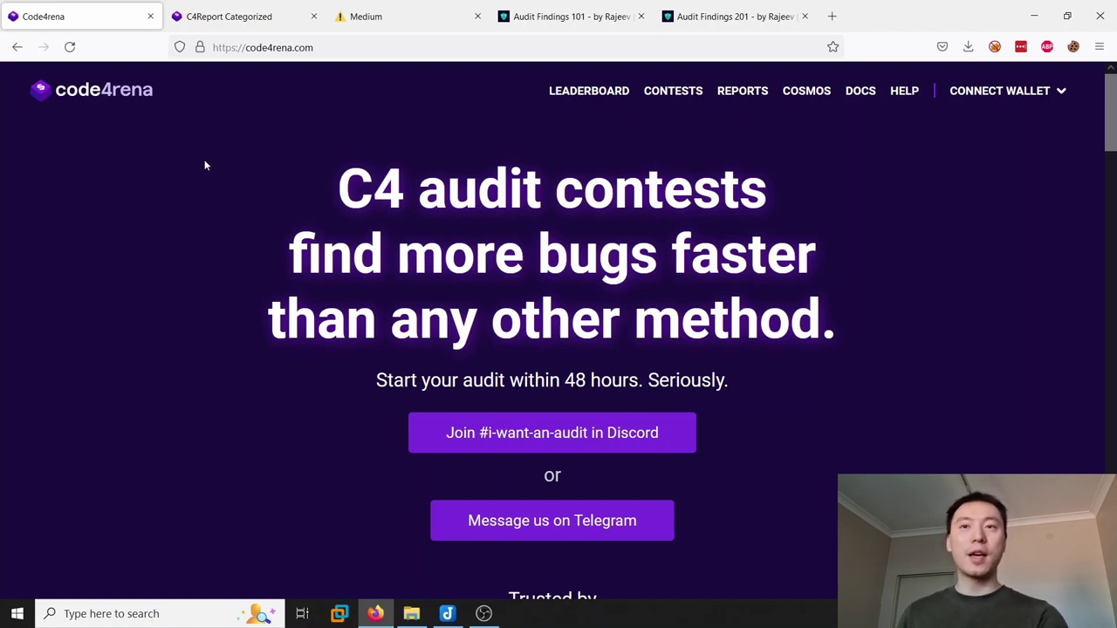
Open the prePO contest report from Code4rena's audit reports and review its table of contents
click(742, 92)
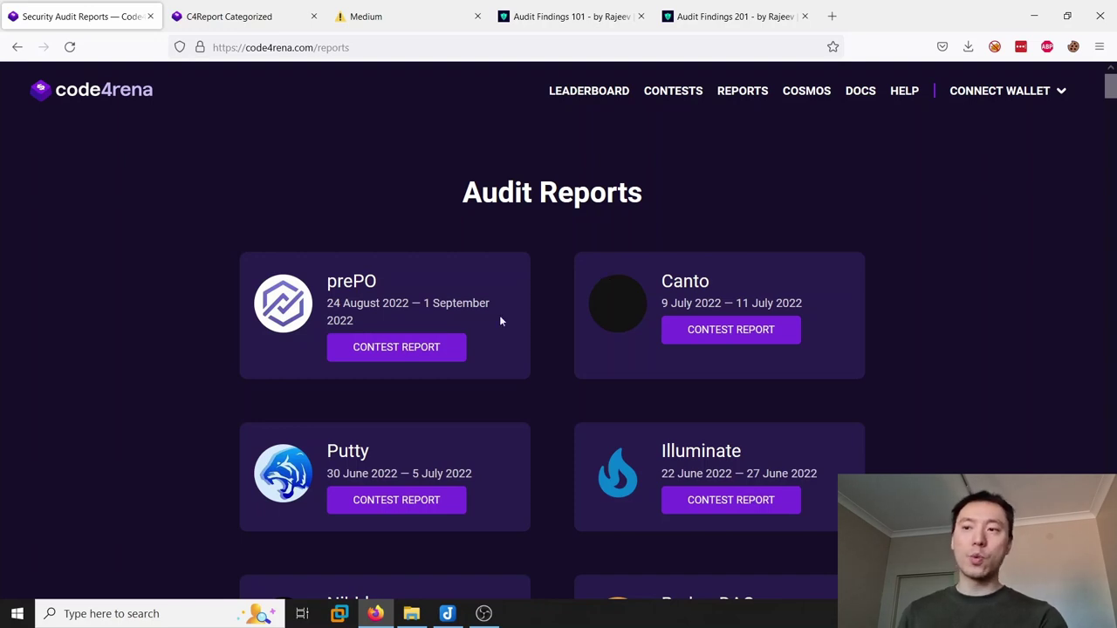
click(434, 347)
scroll(387, 369, down, 2)
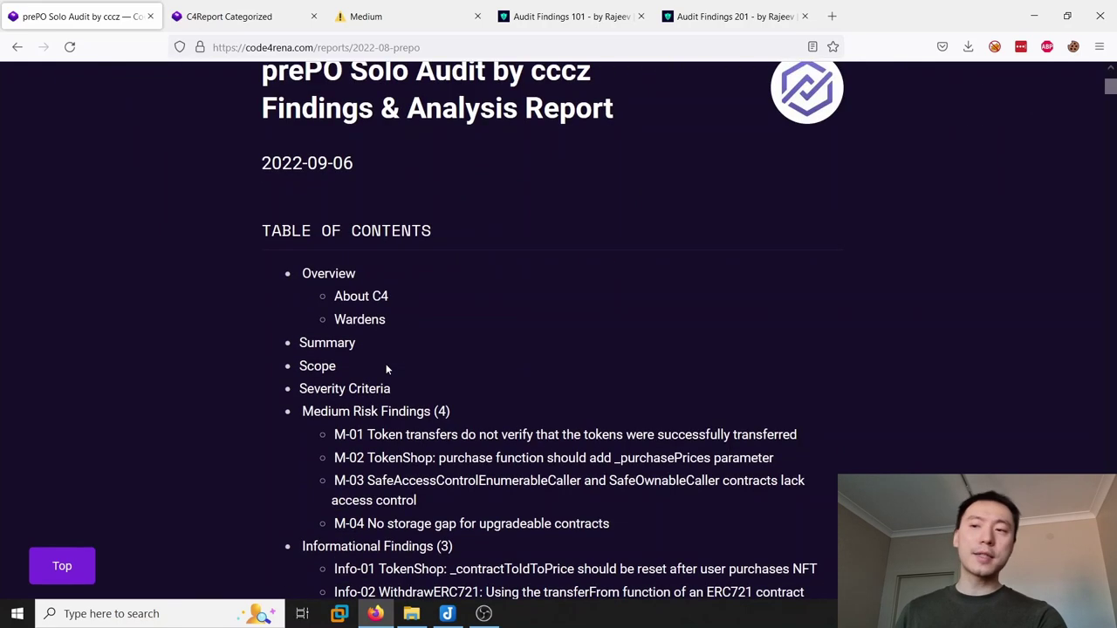
scroll(387, 369, down, 2)
scroll(193, 357, down, 2)
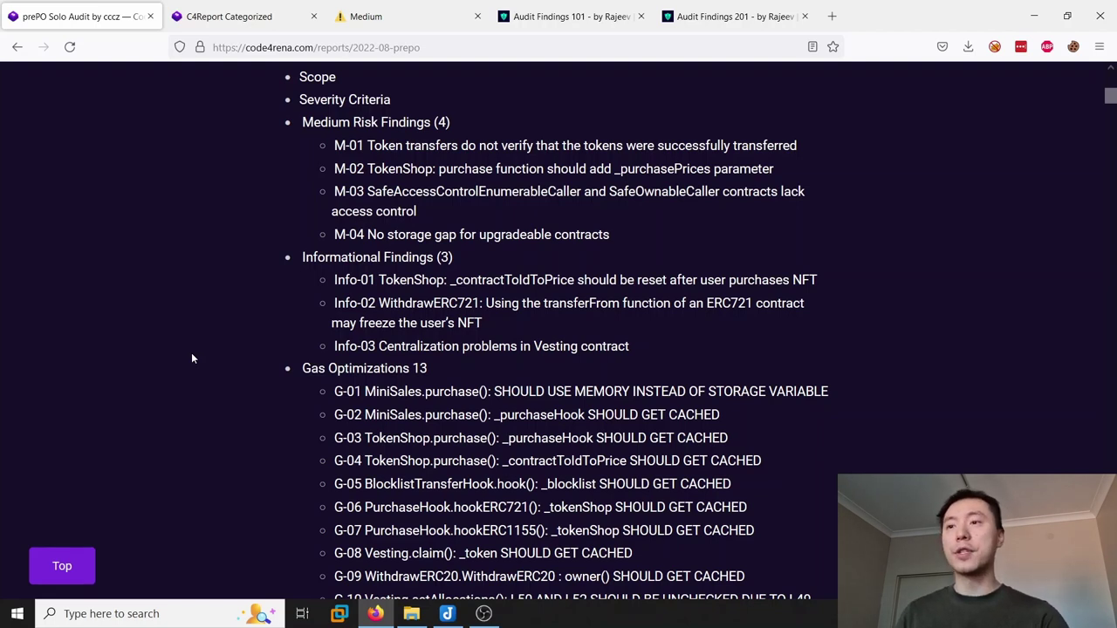
Look through the C4Report Categorized table to see the audit reports grouped by protocol category
click(245, 14)
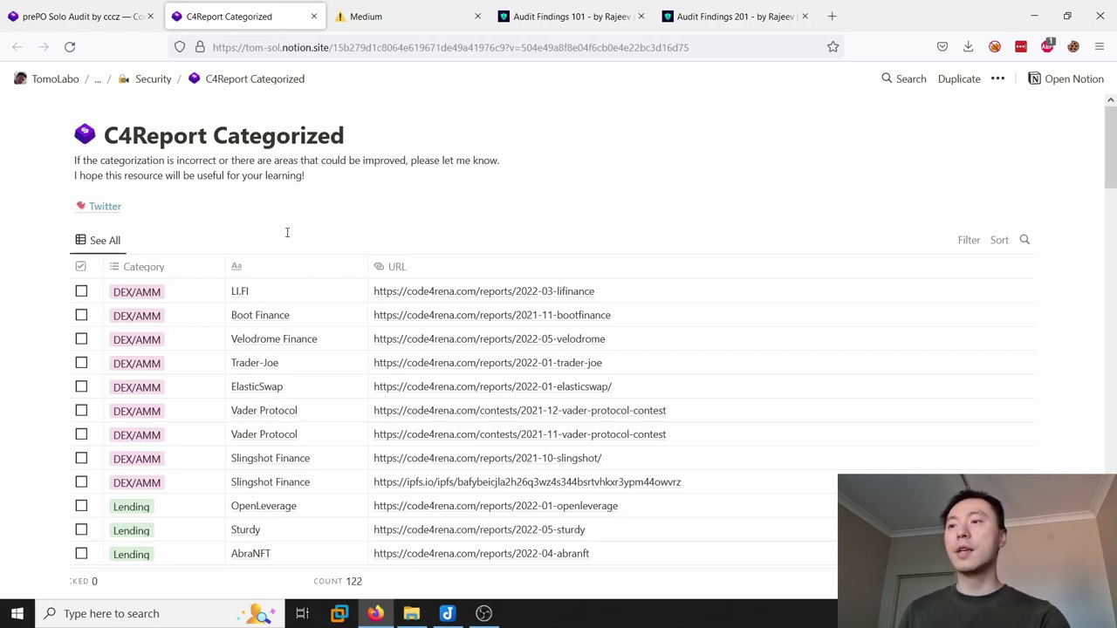
scroll(286, 232, down, 2)
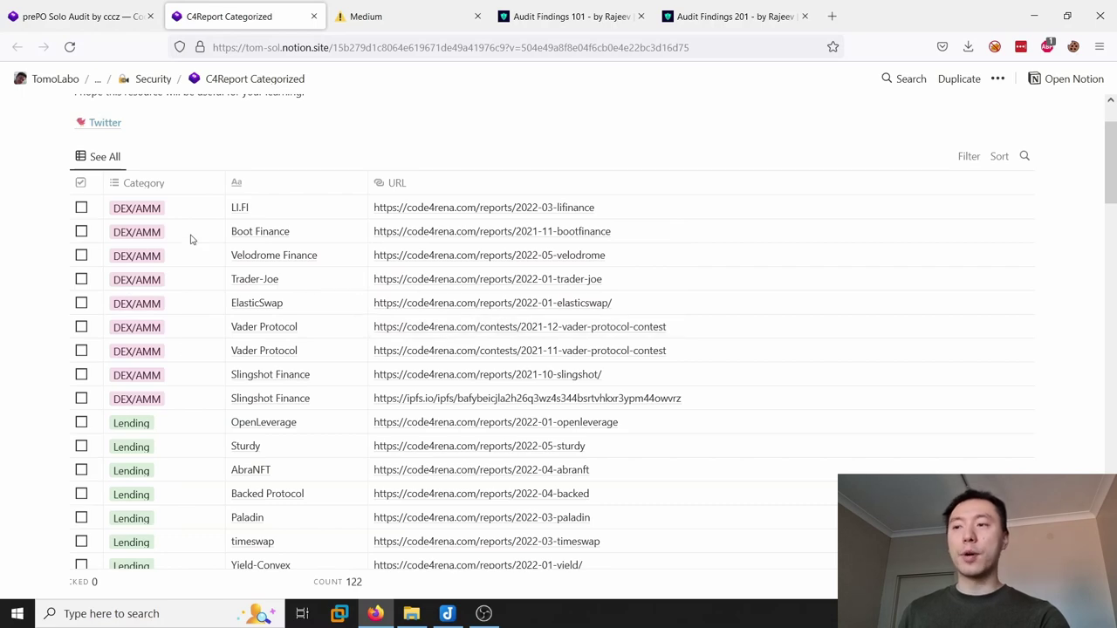
scroll(185, 447, down, 5)
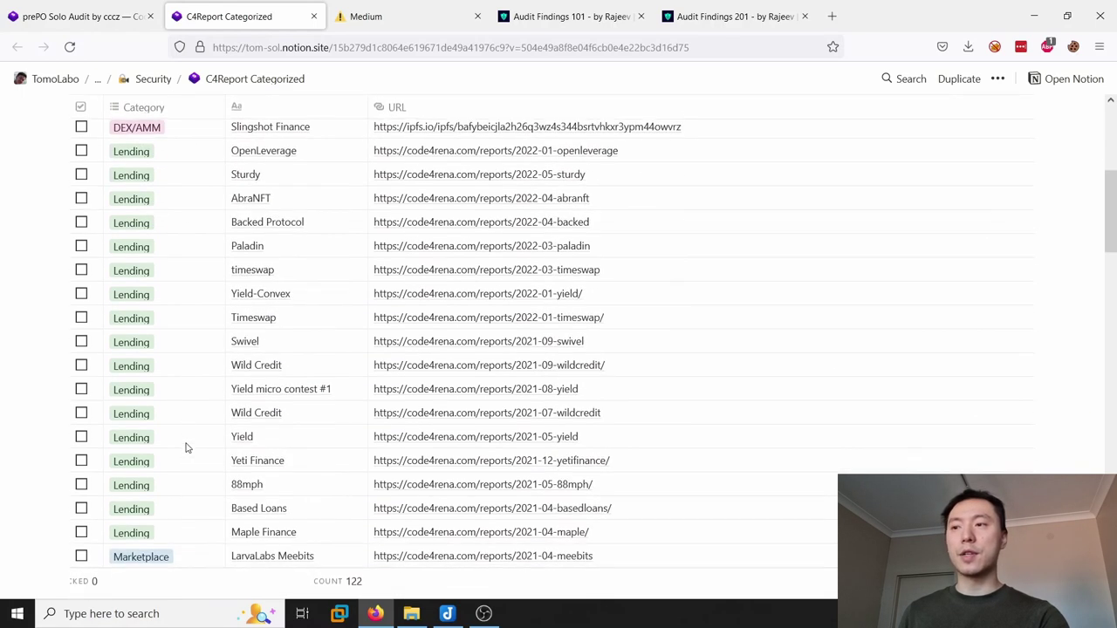
scroll(185, 447, down, 8)
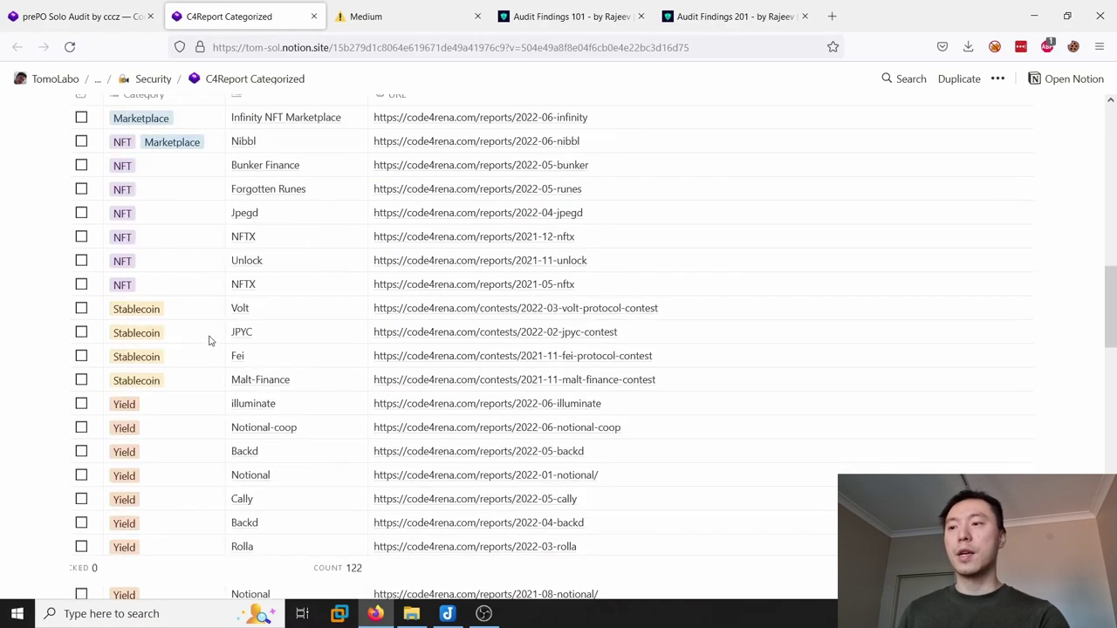
scroll(209, 340, down, 6)
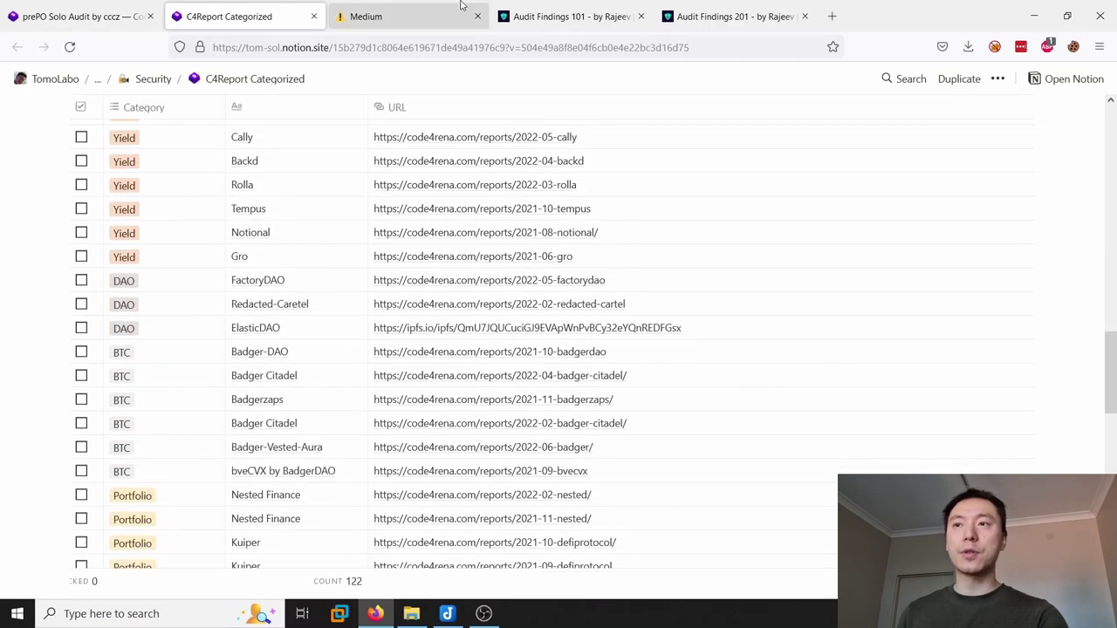
Look through the Medium table of tagged C4 medium-risk findings
click(460, 7)
scroll(413, 247, down, 2)
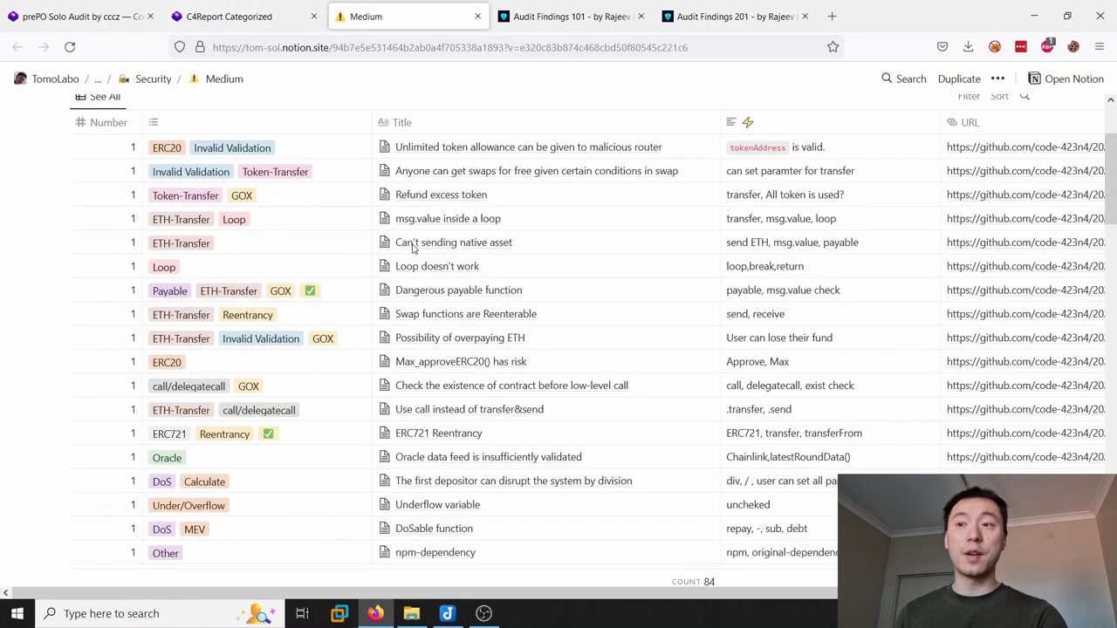
scroll(413, 247, down, 6)
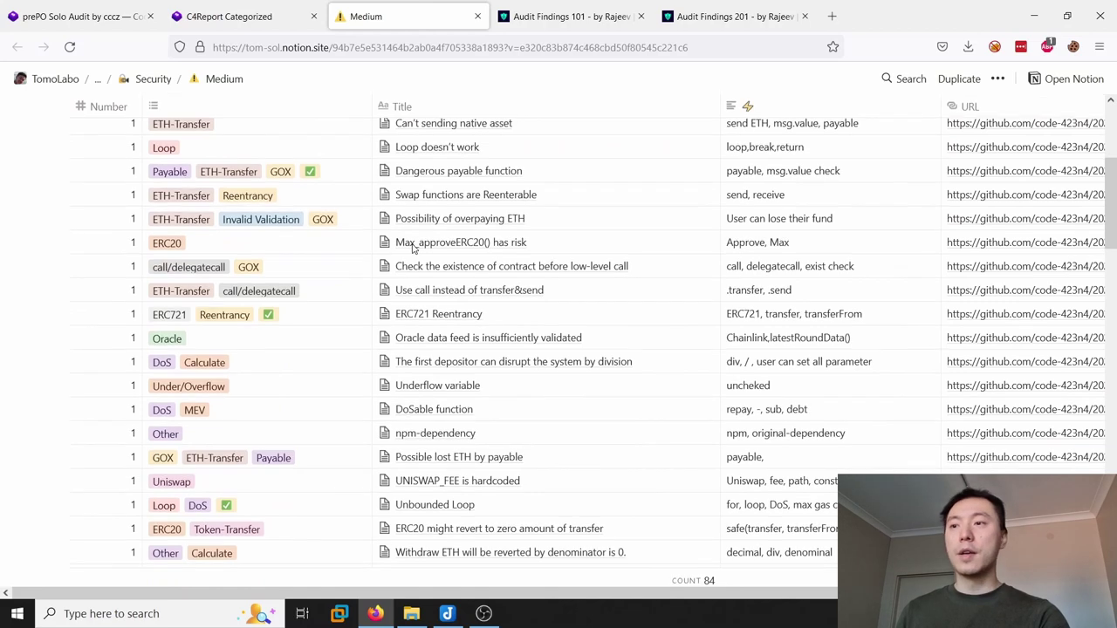
scroll(412, 247, down, 1)
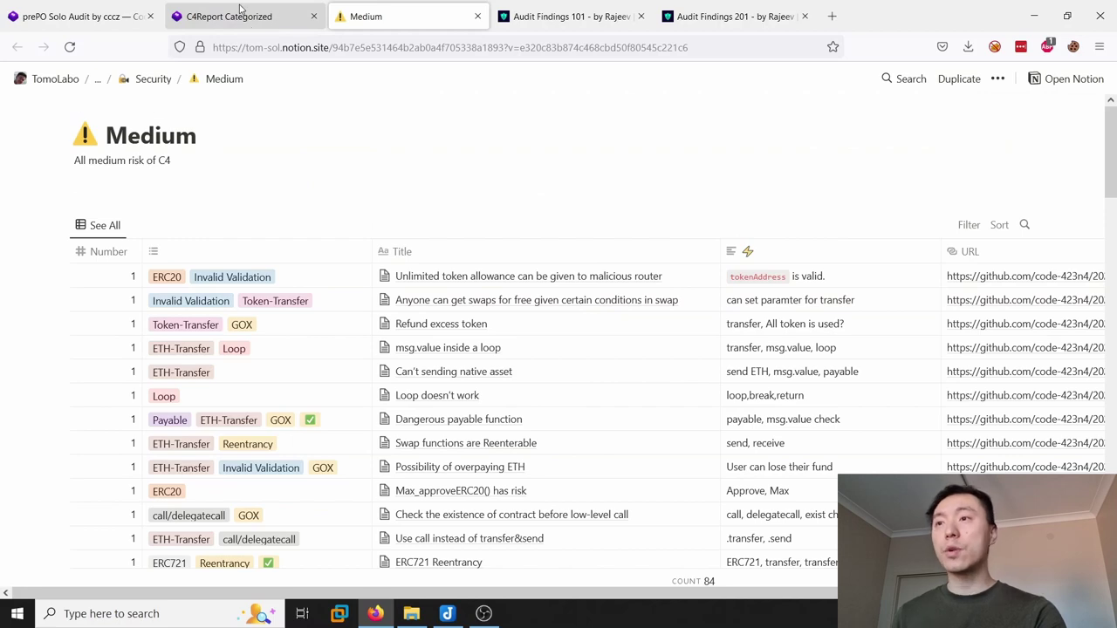
Go to finding M-01 in the prePO report and highlight "transfer/transferfrom" in its first paragraph
click(241, 11)
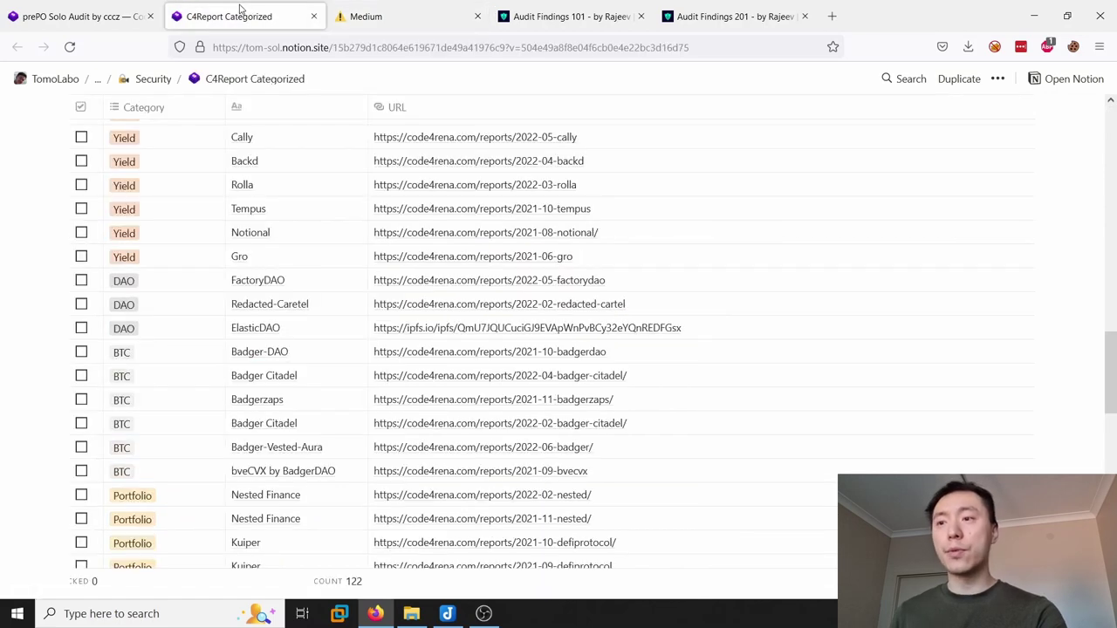
click(96, 9)
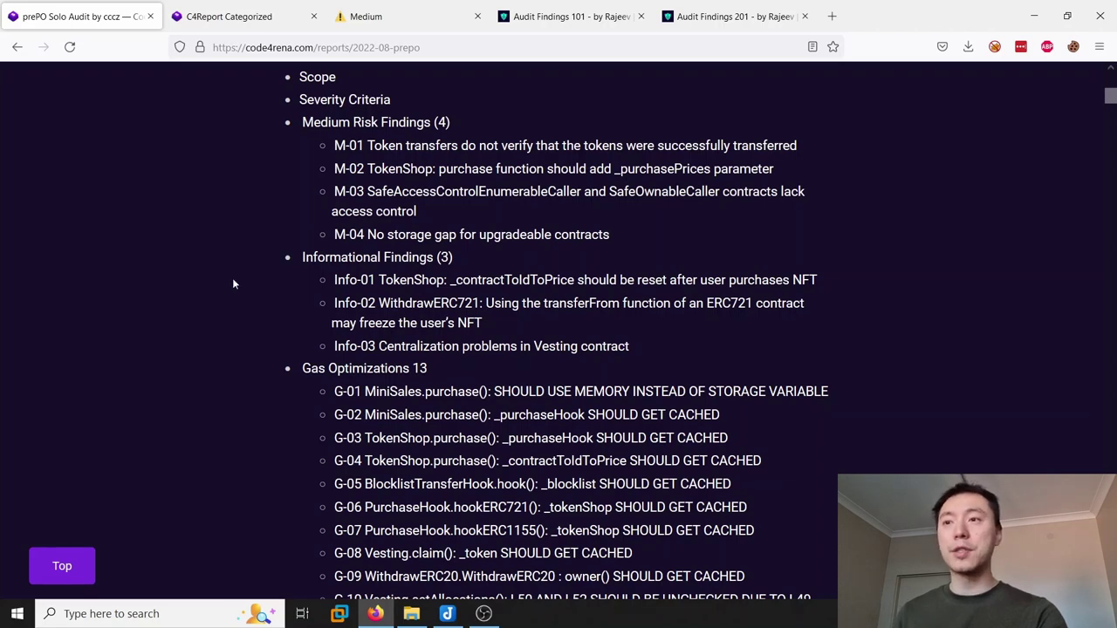
scroll(232, 281, down, 10)
scroll(232, 281, down, 15)
scroll(233, 277, down, 1)
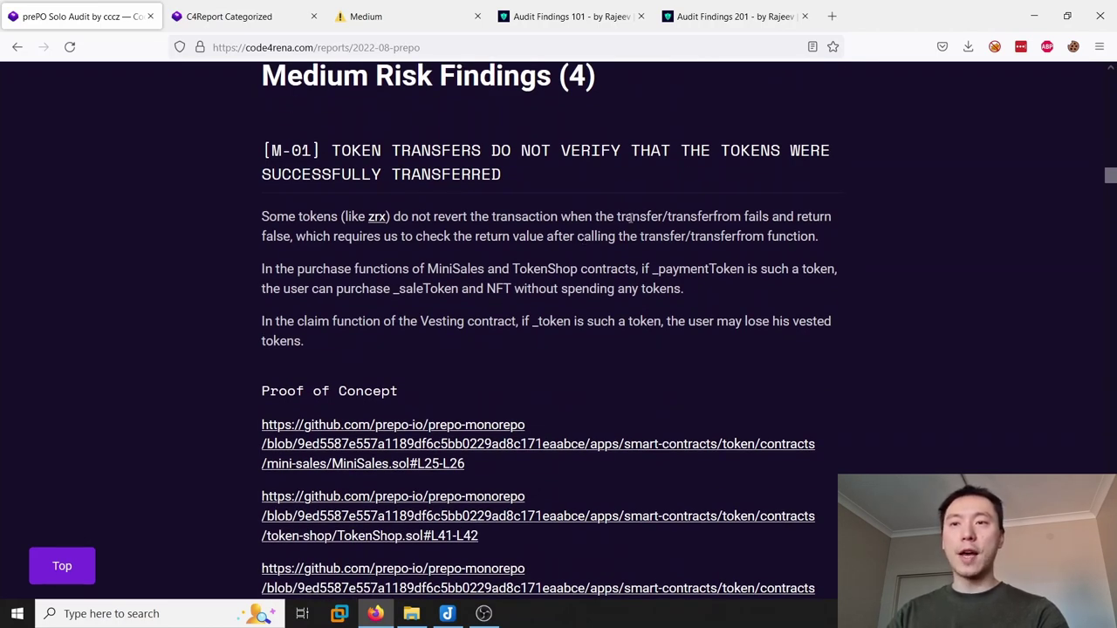
drag(617, 217, 742, 217)
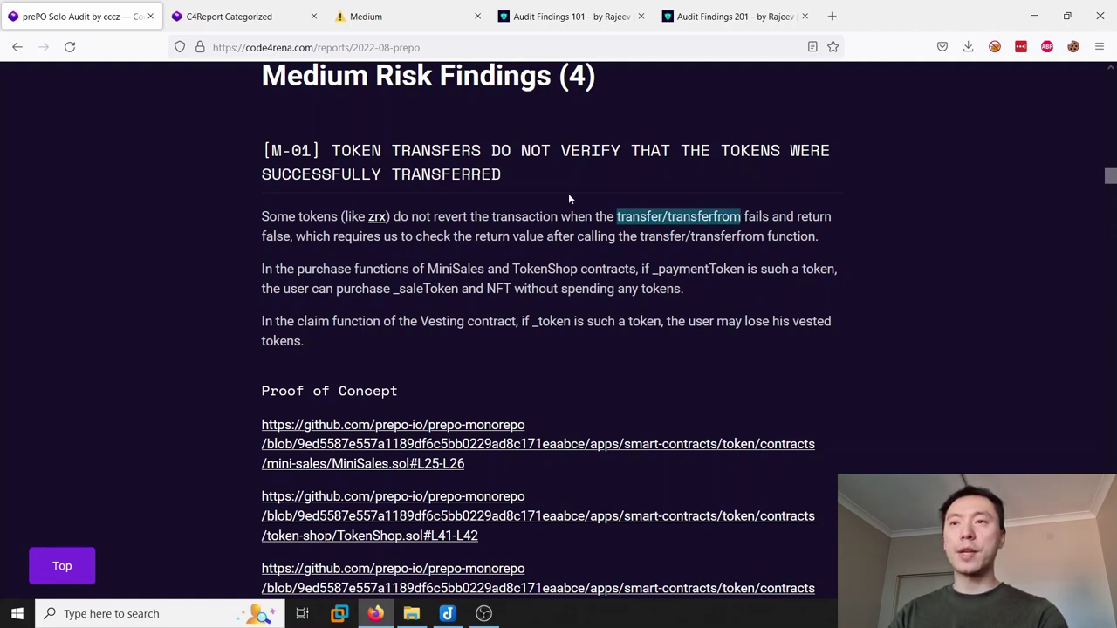
Compare M-01 with the first entry of Audit Findings 101, then return to the report and clear the text highlight
click(580, 18)
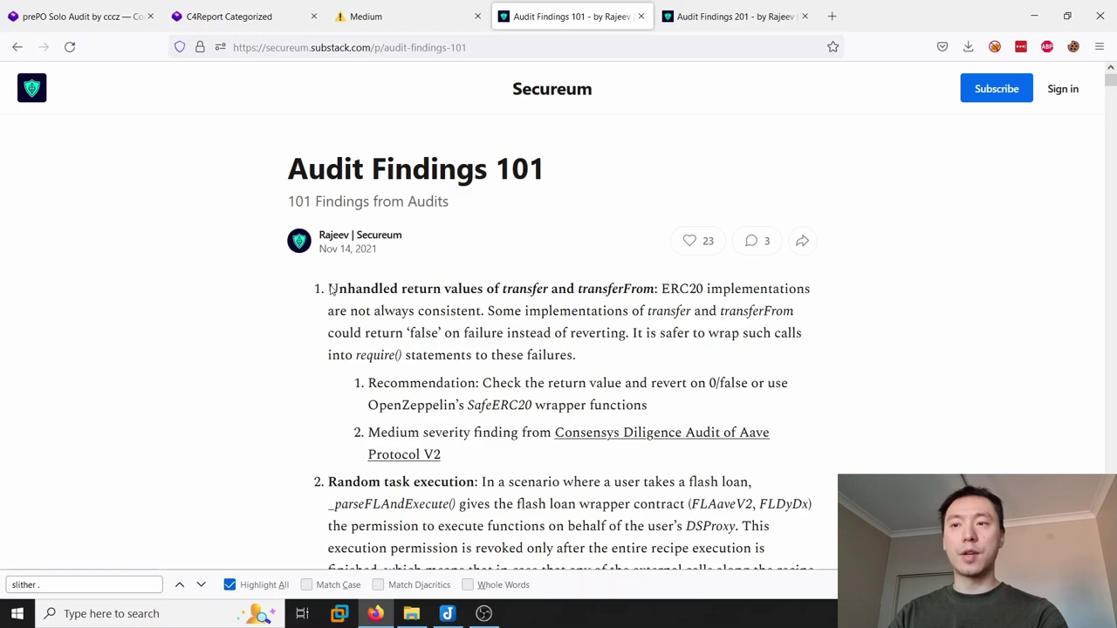
key(ctrl+1)
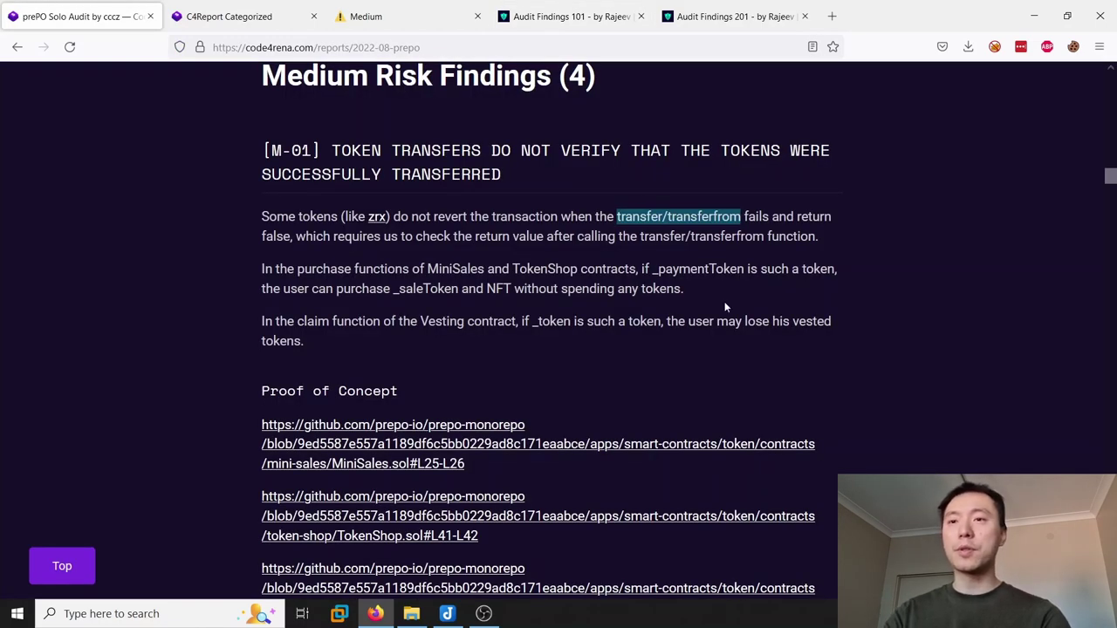
click(14, 377)
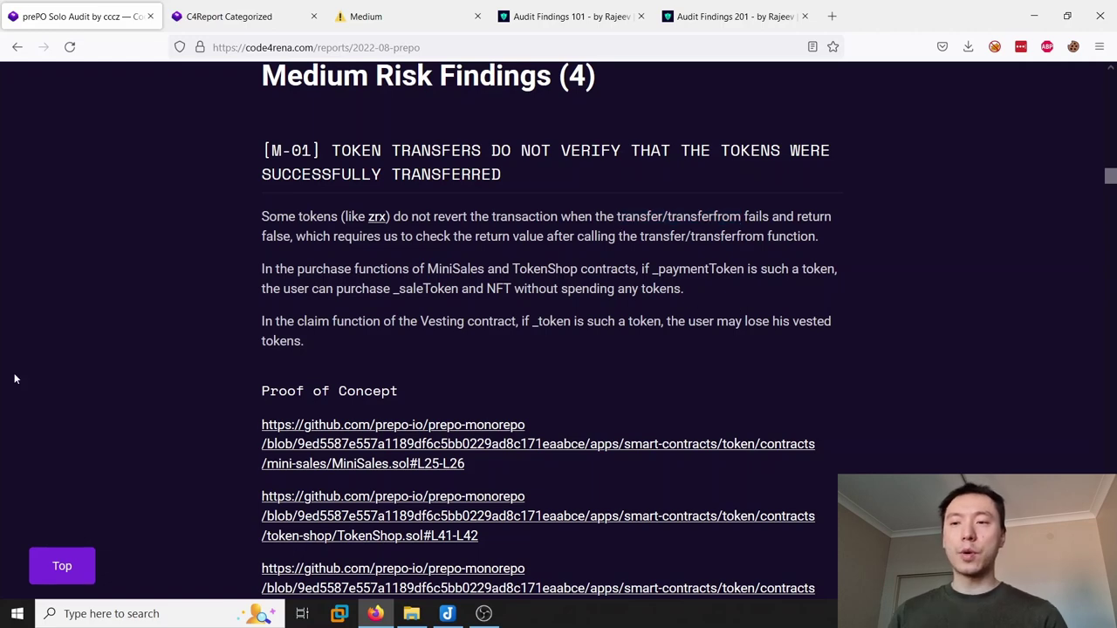
Switch to Joplin and create a notebook titled code4rena inside Welcome! (Desktop)
key(alt+Tab)
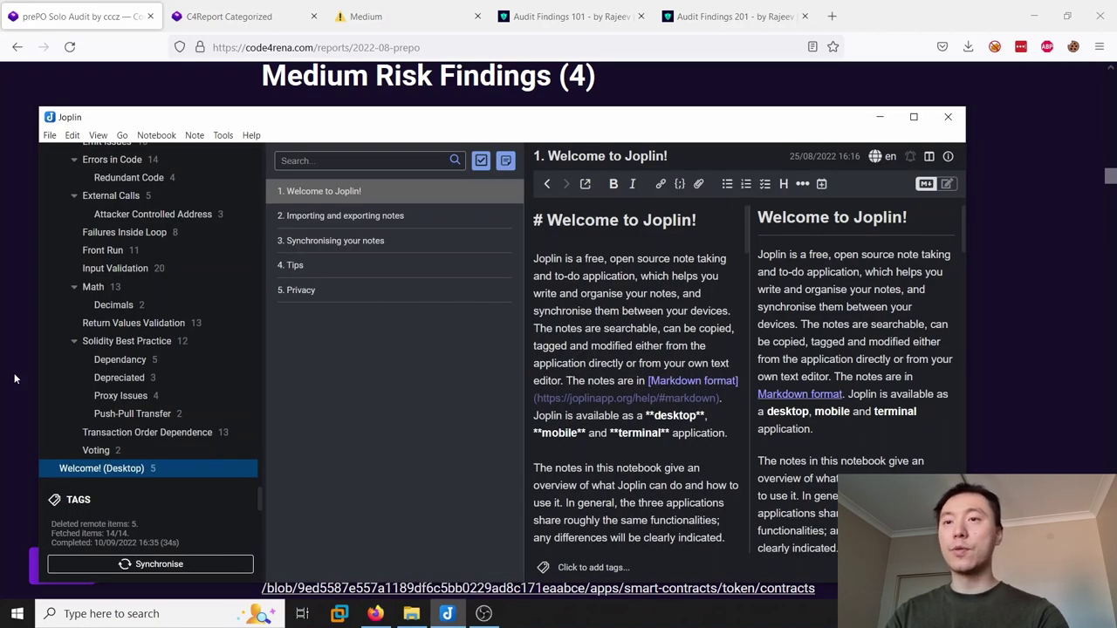
right_click(114, 472)
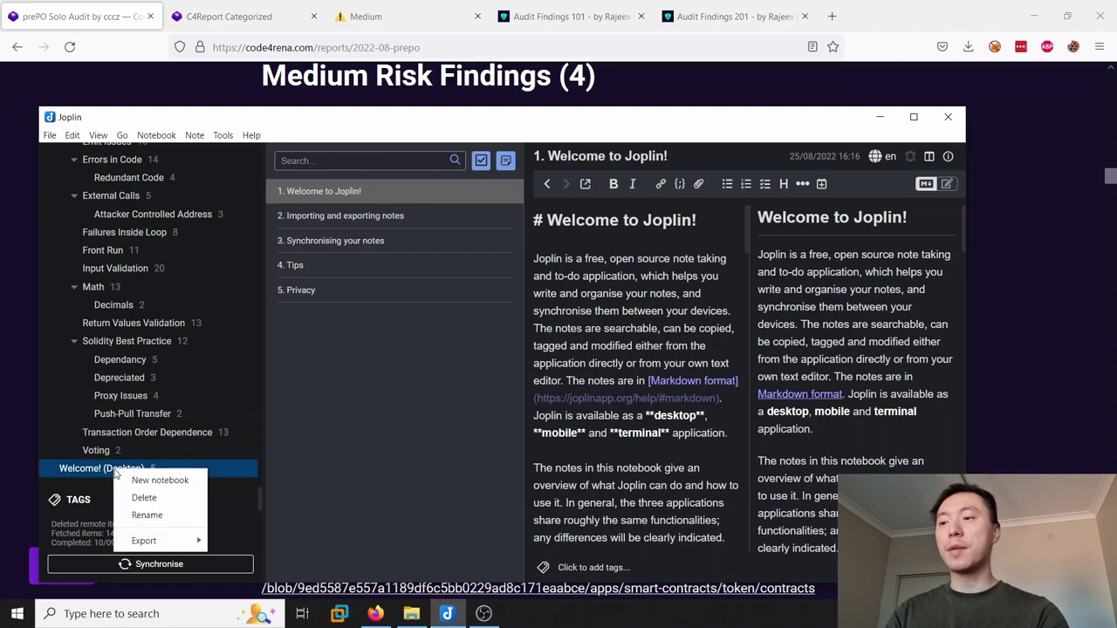
click(133, 478)
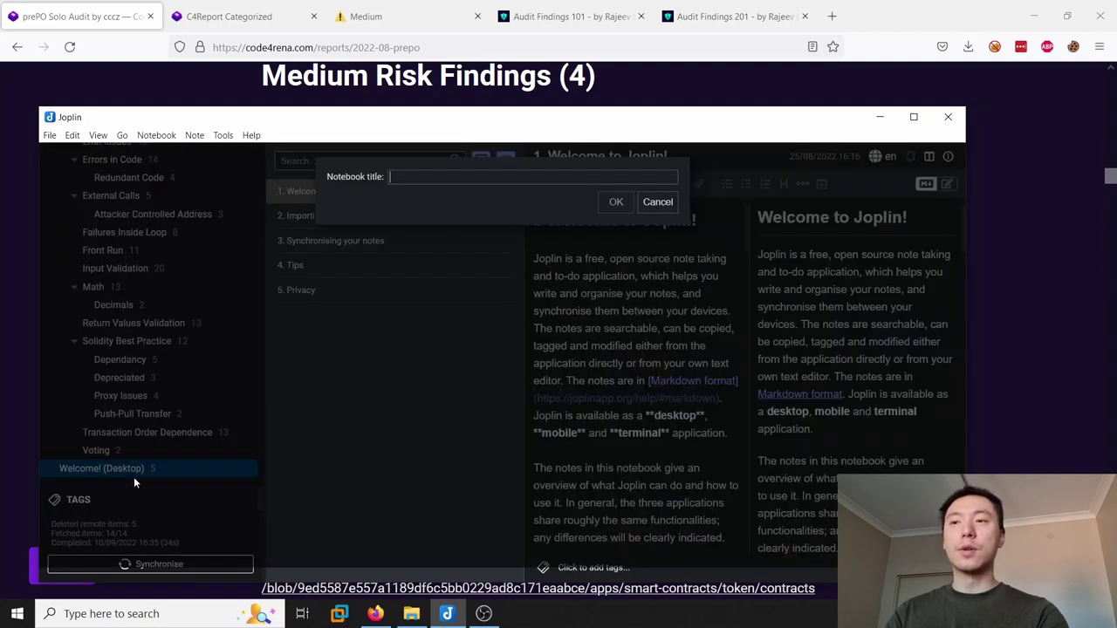
text(code4rena)
key(Return)
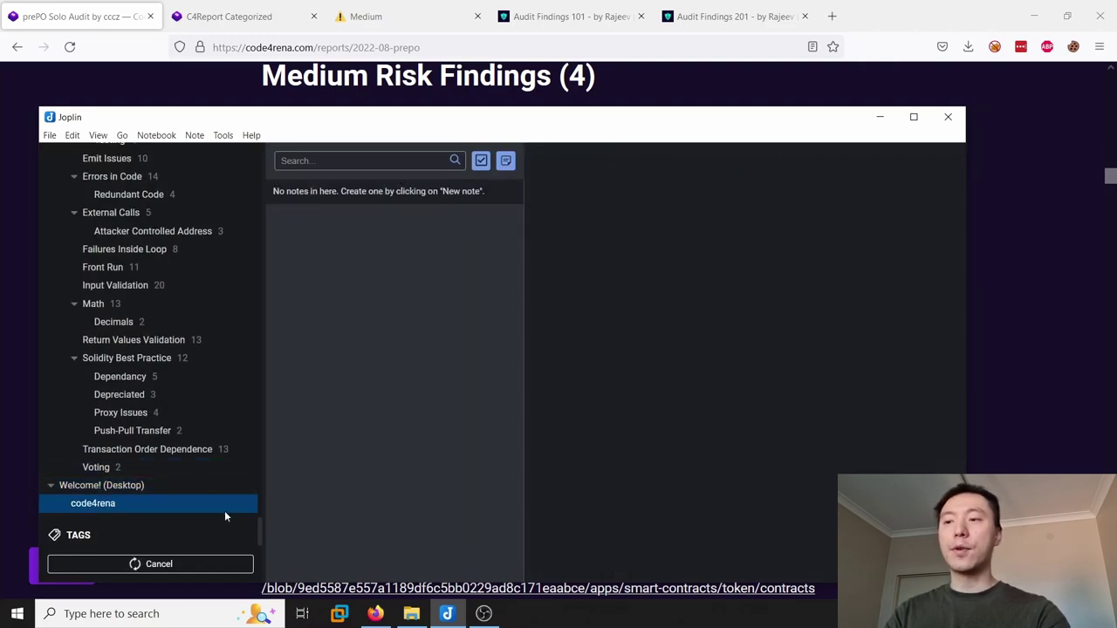
Create a sub-notebook titled erc20 inside the code4rena notebook
right_click(206, 506)
click(222, 518)
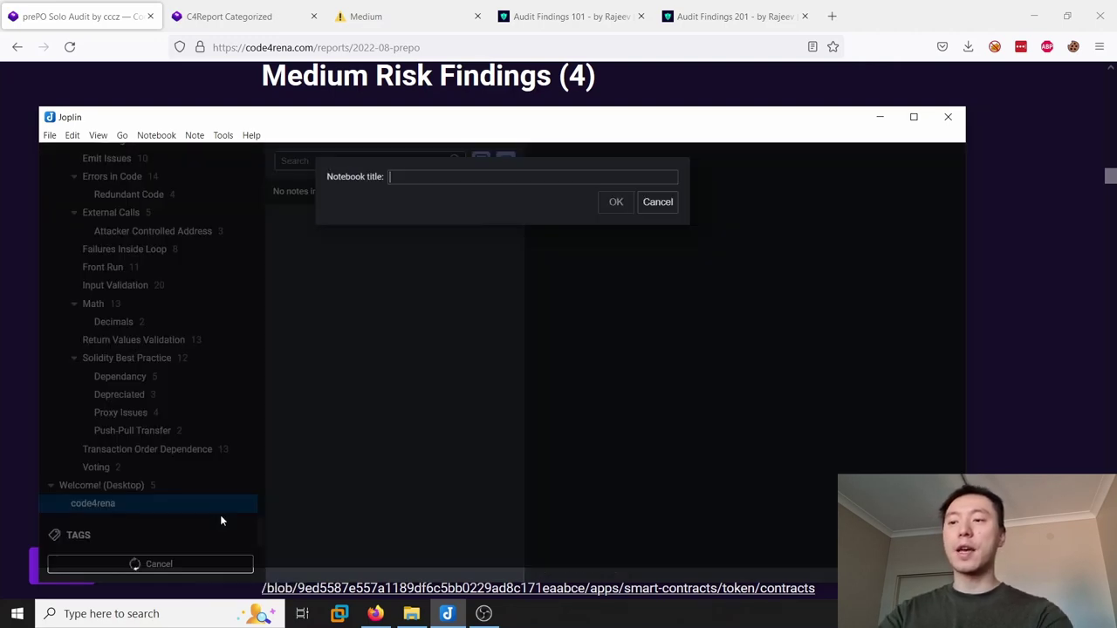
text(erc20)
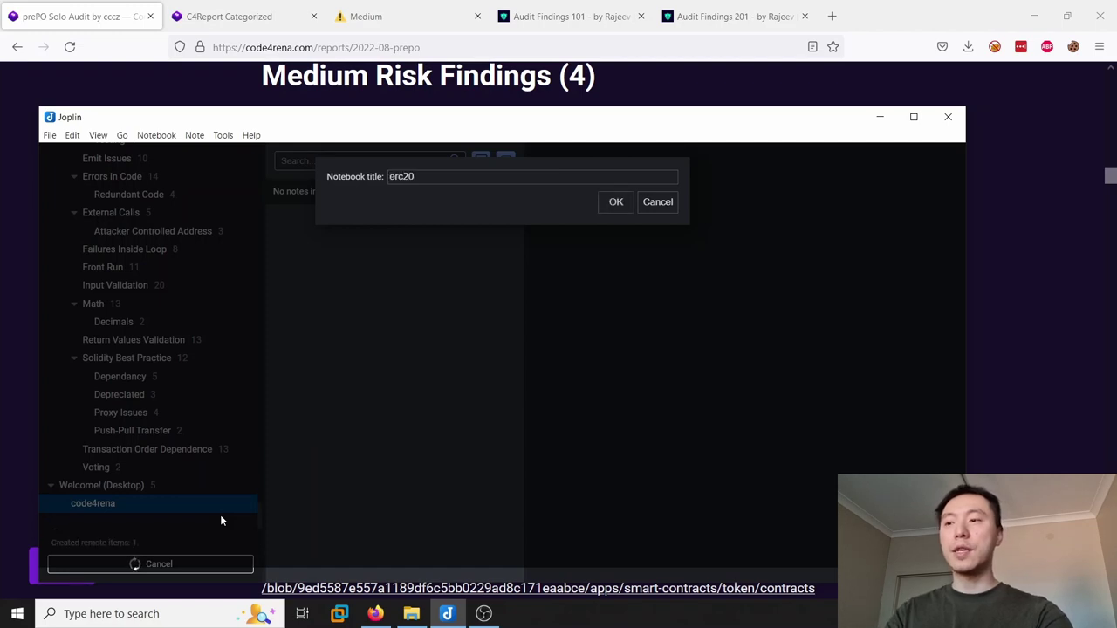
key(Return)
Copy the direct link to the report's M-01 finding and paste it into a new Joplin note in the erc20 notebook
click(288, 47)
key(ctrl+c)
click(447, 614)
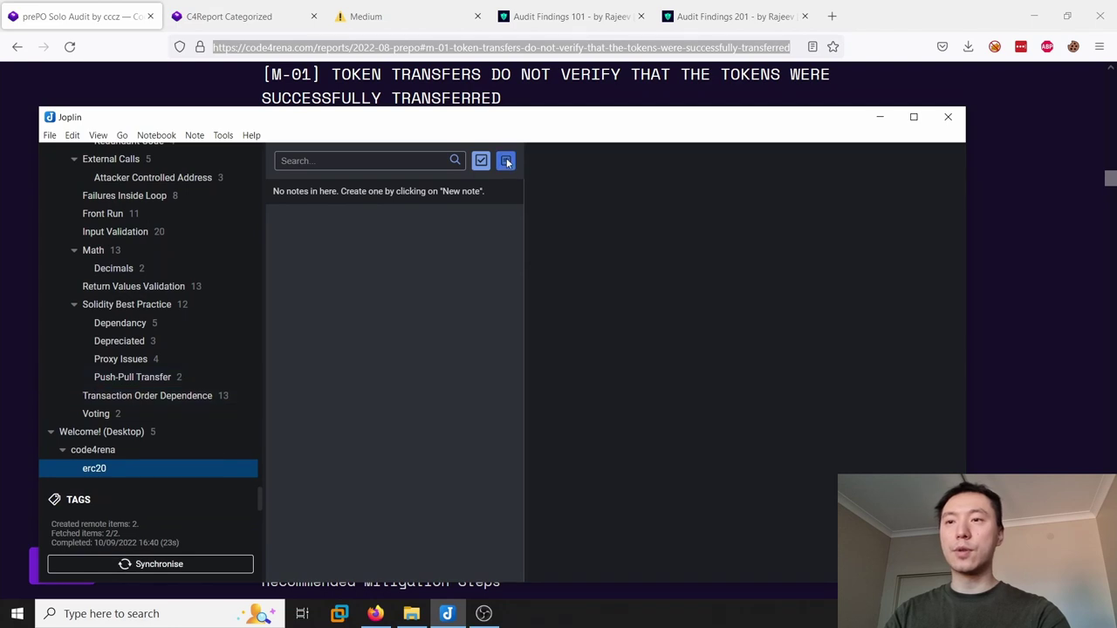
key(ctrl+n)
click(605, 270)
key(ctrl+v)
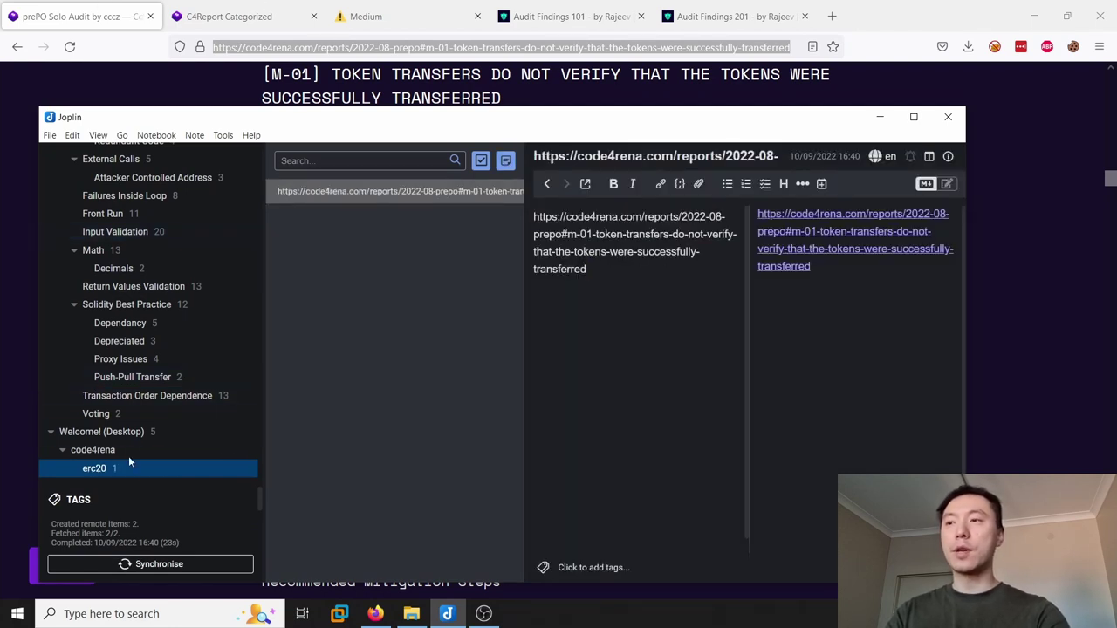
Return to the browser report, open the direct link of finding M-02 and highlight the final price 1000 in its scenario
key(alt+Tab)
scroll(212, 244, down, 3)
scroll(212, 243, down, 5)
key(alt+Tab)
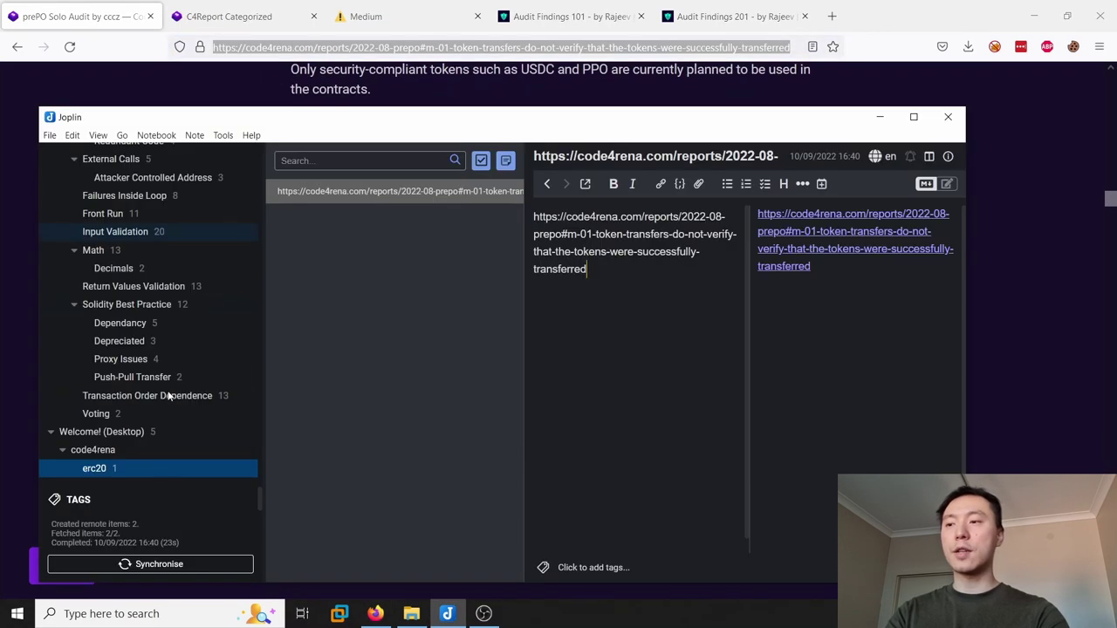
key(alt+Tab)
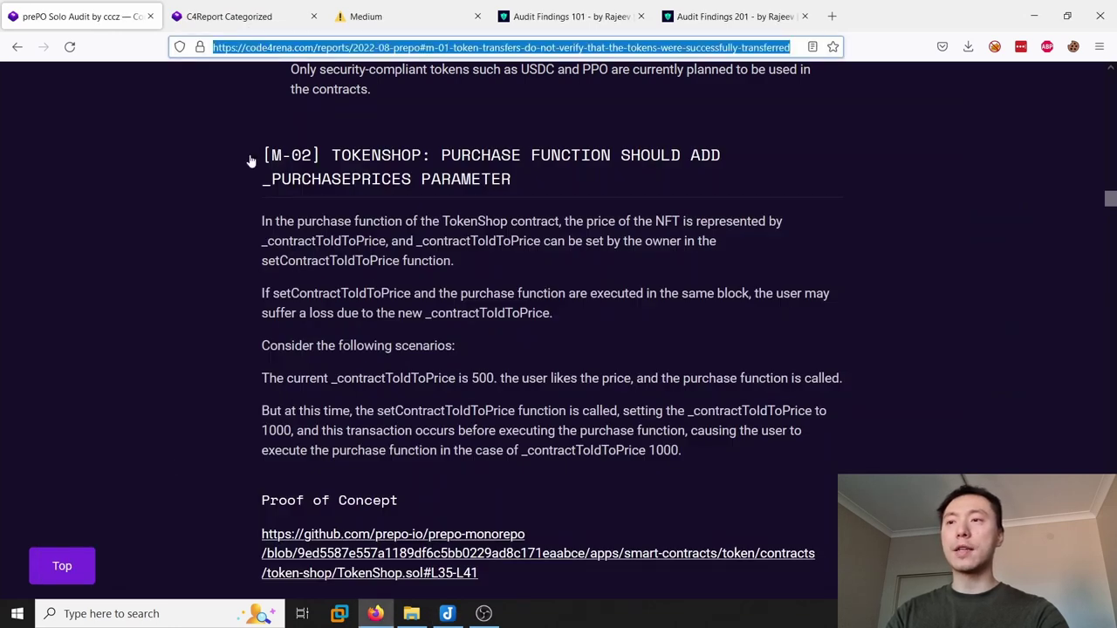
click(250, 161)
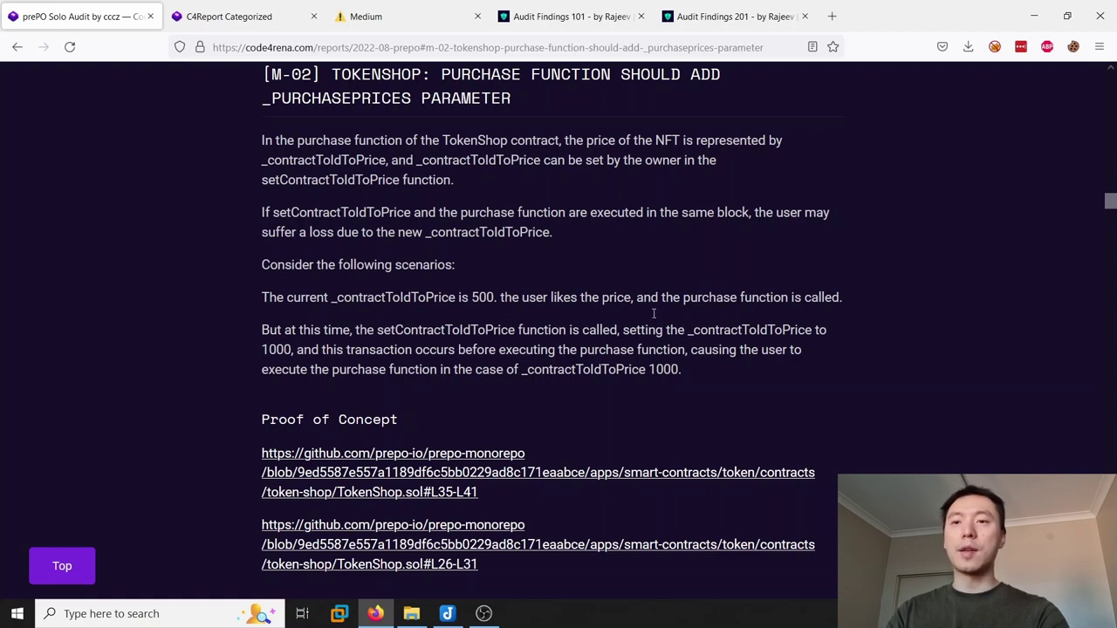
double_click(661, 369)
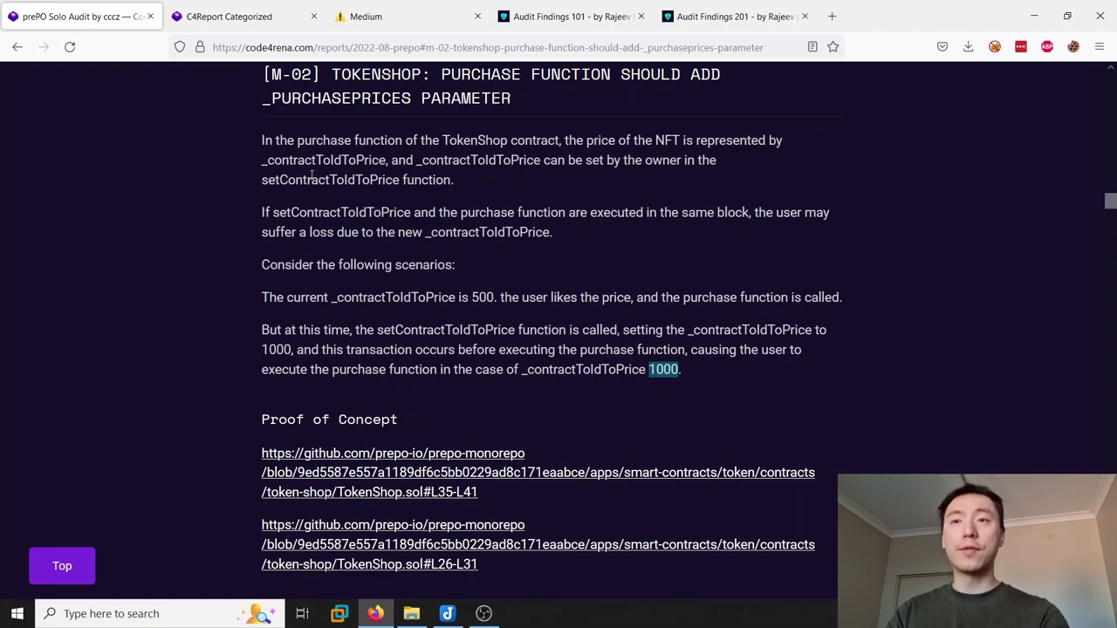
In Joplin, create a frontrunning sub-notebook inside code4rena and add a new note containing the link to finding M-02
key(alt+Tab)
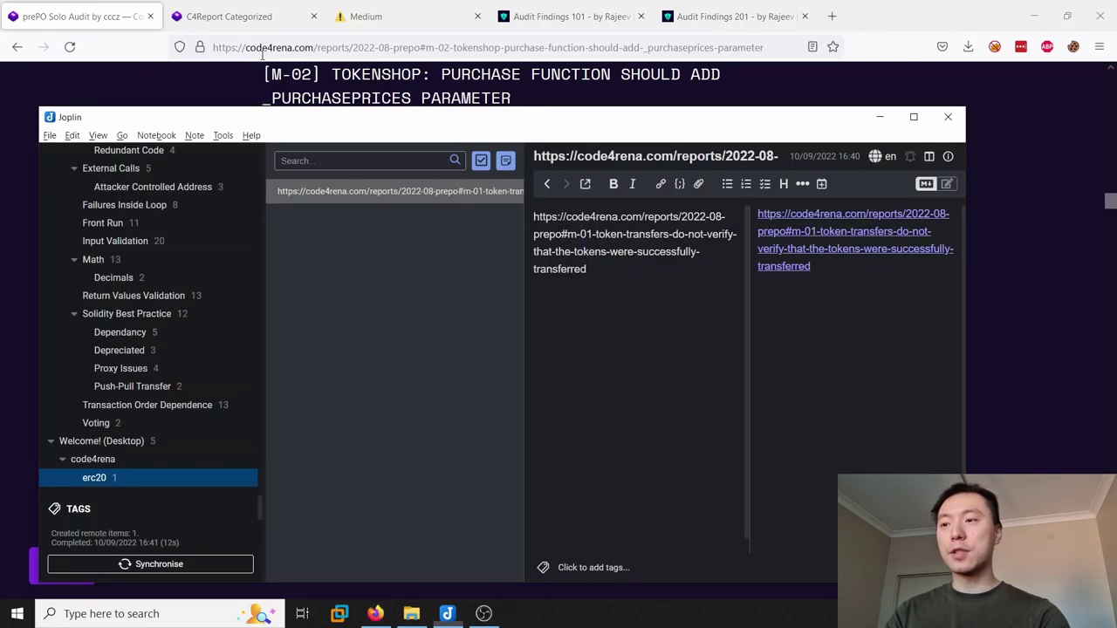
click(138, 459)
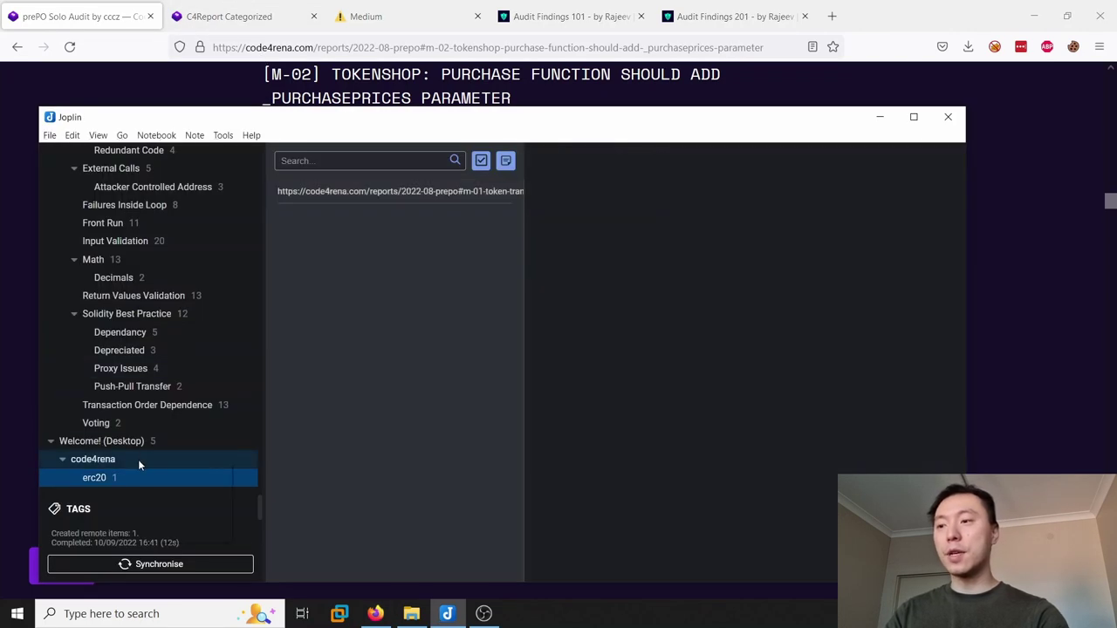
right_click(138, 458)
click(154, 469)
text(Frontrun)
key(Return)
click(505, 161)
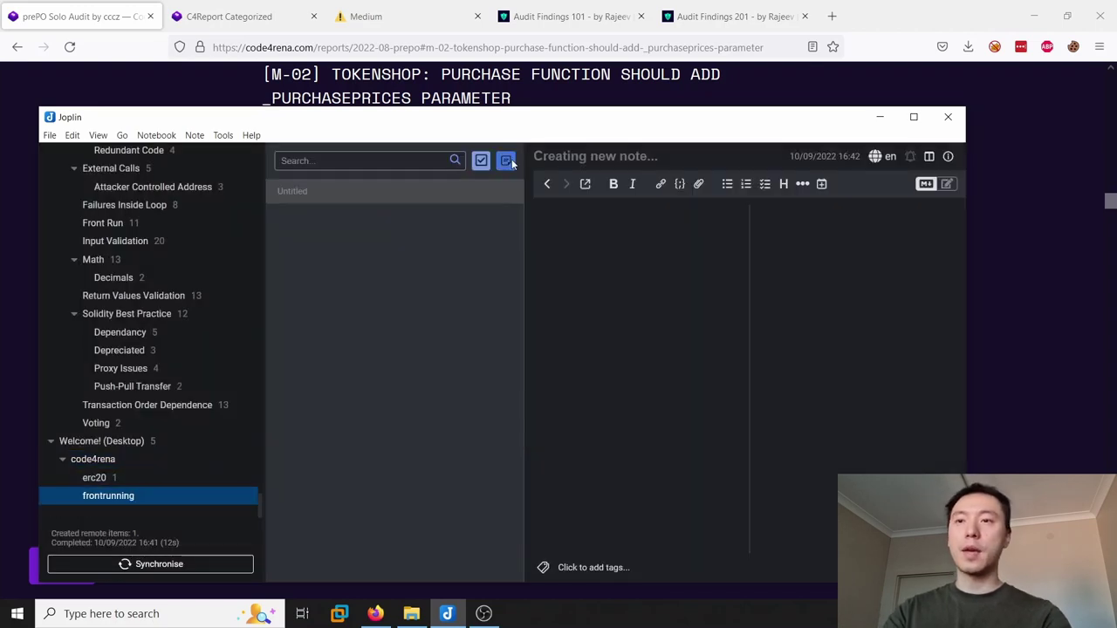
text(https://code4rena.com/reports/2022-08-prepo#m-02-tokenshop-purchase-function-should-add-_purchaseprices-parameter)
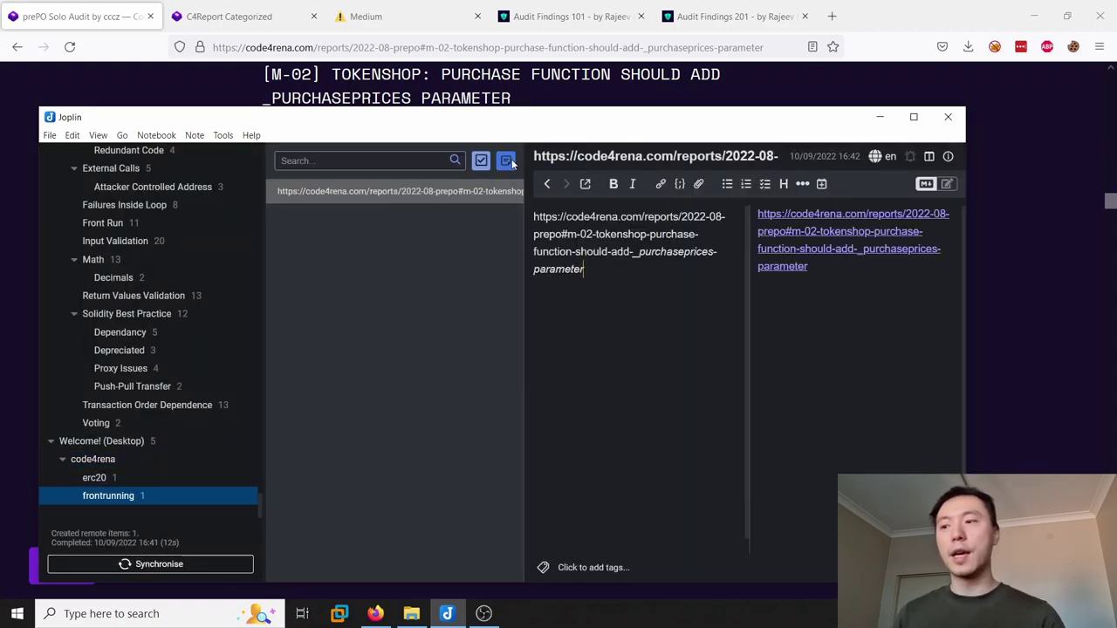
Return to the prePO report in the browser and read finding M-03 on the caller contracts' access control
key(alt+Tab)
scroll(209, 265, down, 5)
scroll(209, 270, down, 1)
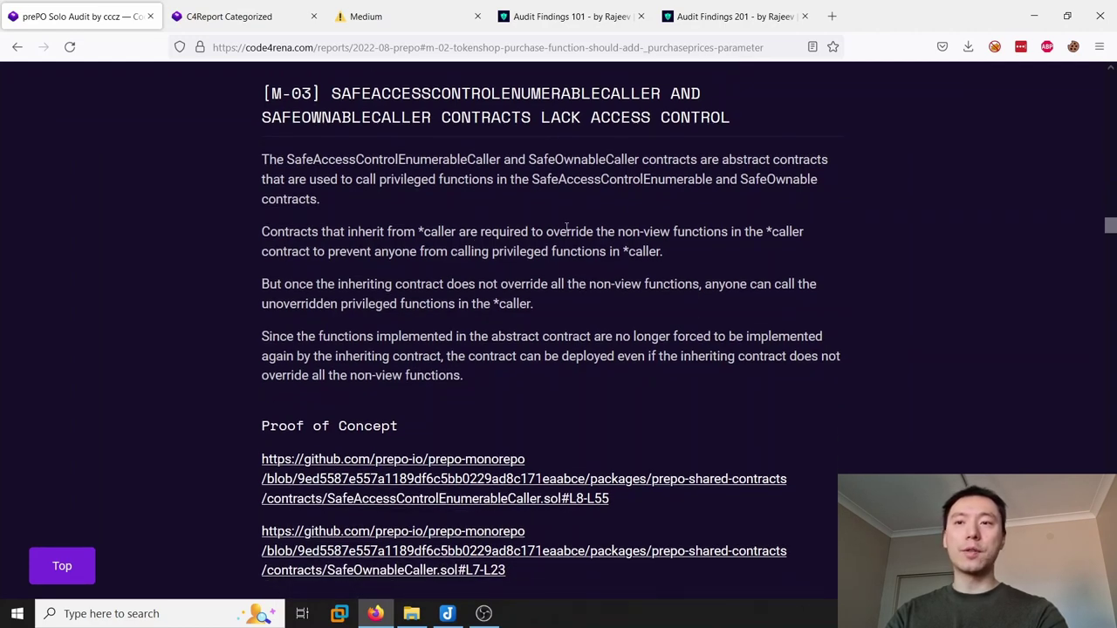
Copy the direct link to finding M-03 and paste it into a new Joplin note in an access control sub-notebook inside code4rena
click(357, 121)
key(ctrl+l)
key(alt+Tab)
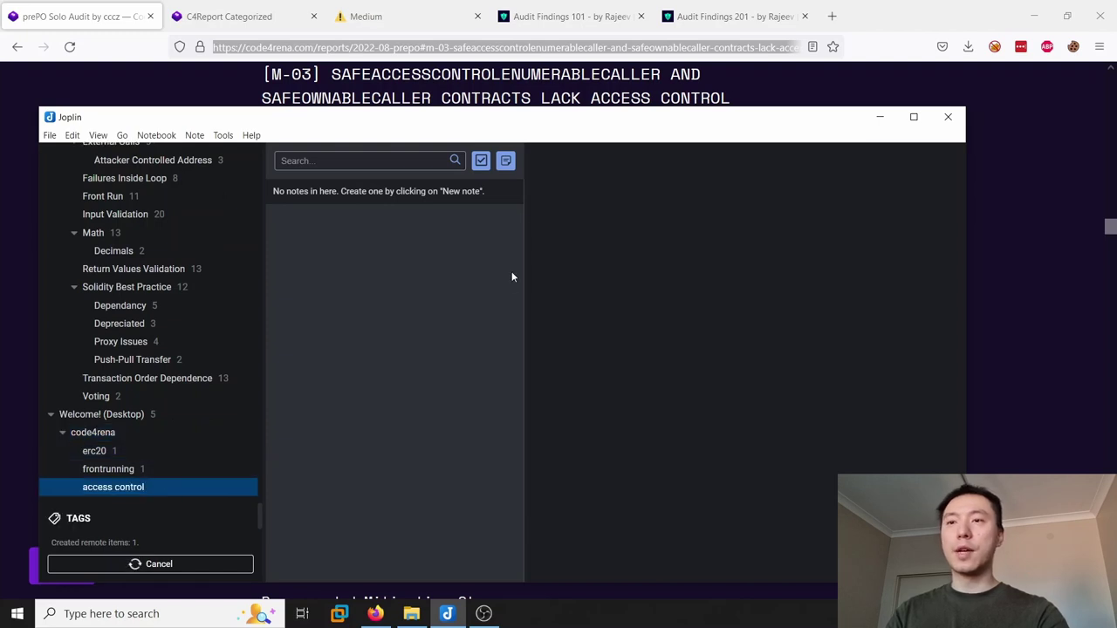
click(506, 160)
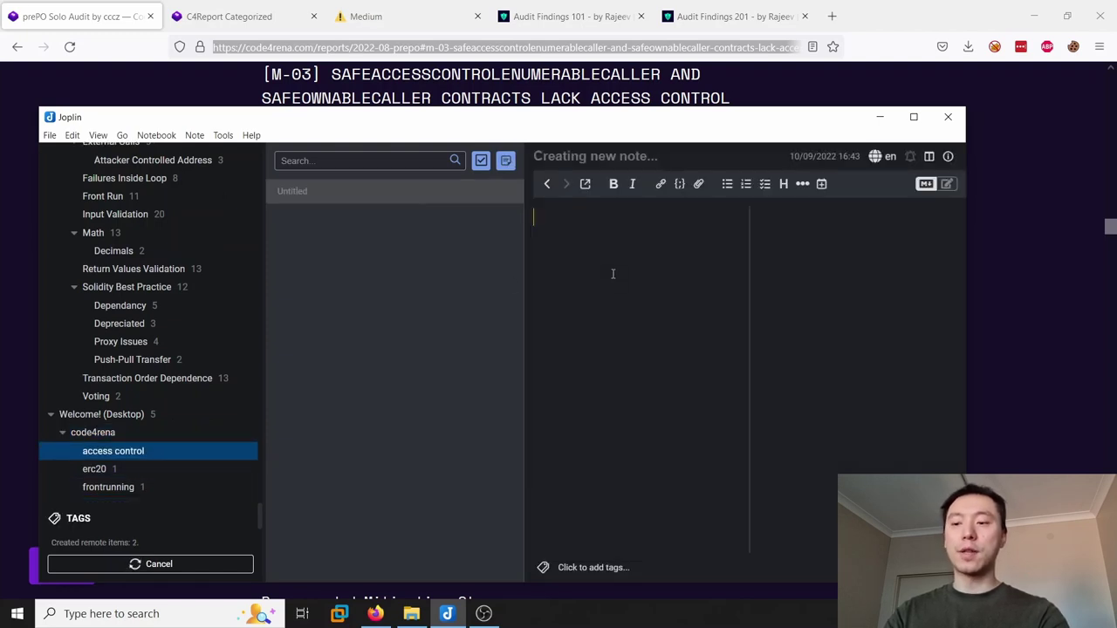
text(https://code4rena.com/reports/2022-08-prepo#m-03-safeaccesscontrolenumerablecaller-and-safeownablecaller-contracts-lack-access-control)
Return to the browser, view finding M-04, search the Audit Findings 101 article for "gap" and highlight the title of finding 83
key(alt+Tab)
scroll(626, 250, down, 5)
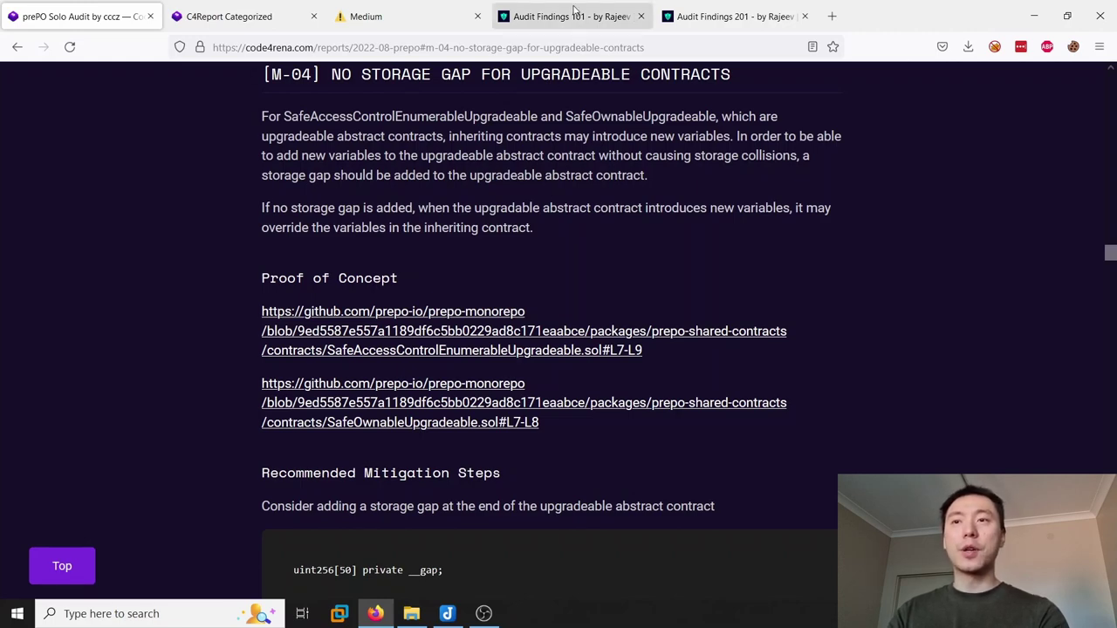
click(574, 13)
click(589, 228)
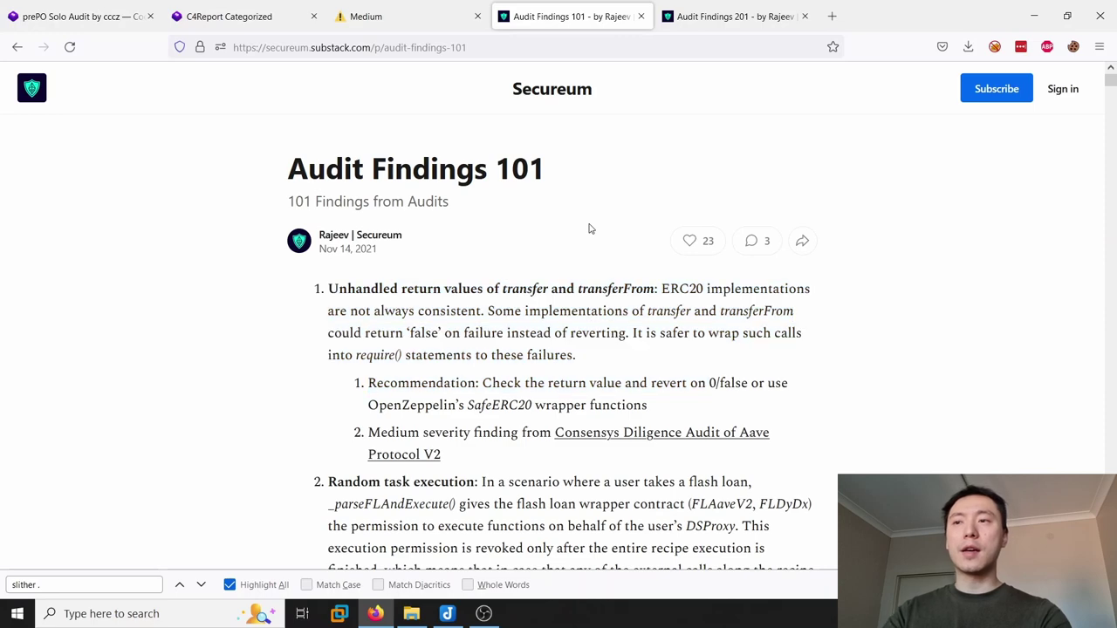
key(ctrl+f)
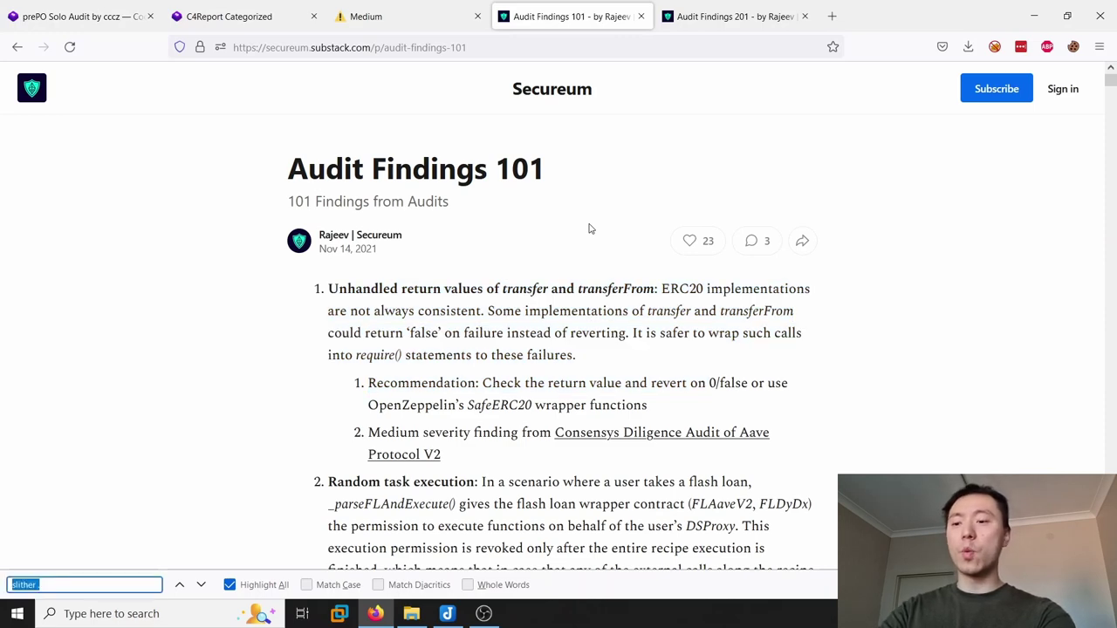
text(gap)
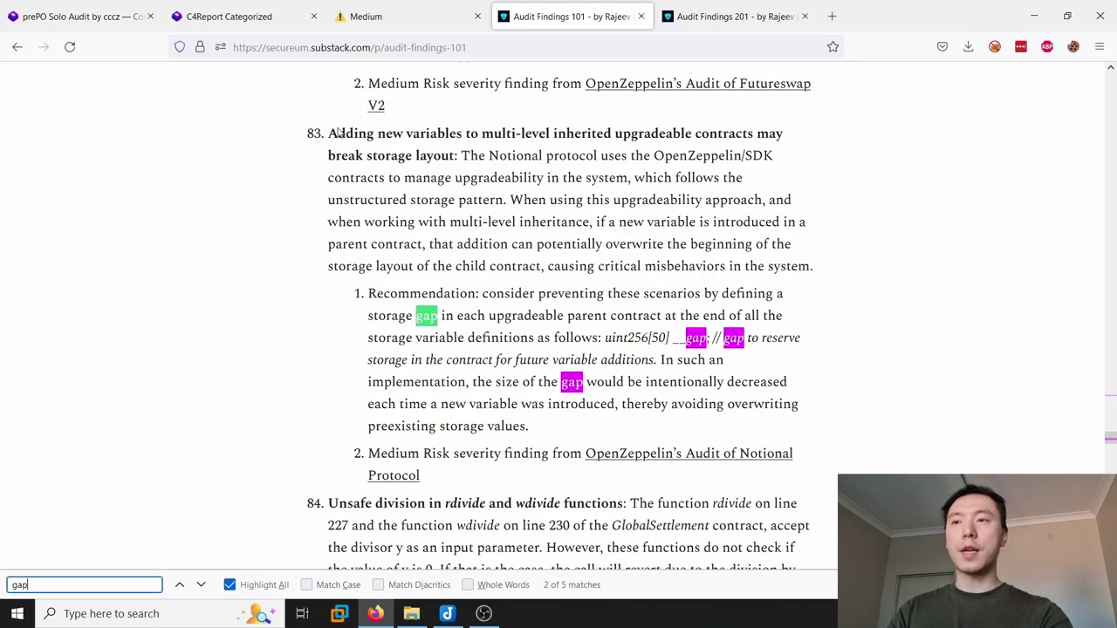
drag(329, 134, 455, 155)
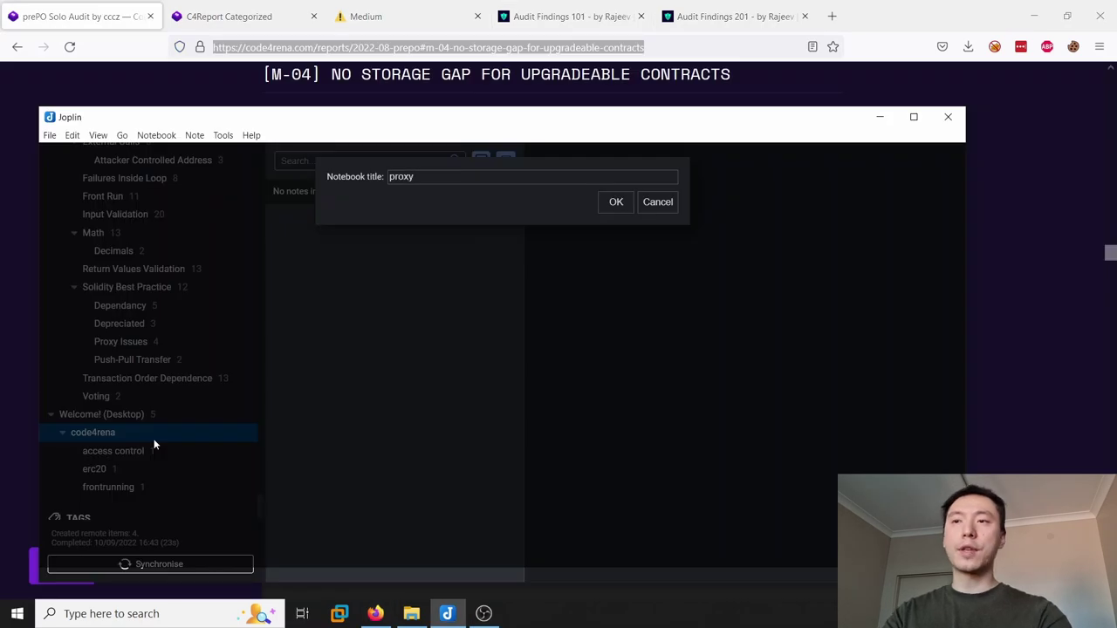
In Joplin, create a proxy sub-notebook inside code4rena and add a new note containing the link to finding M-04
key(Escape)
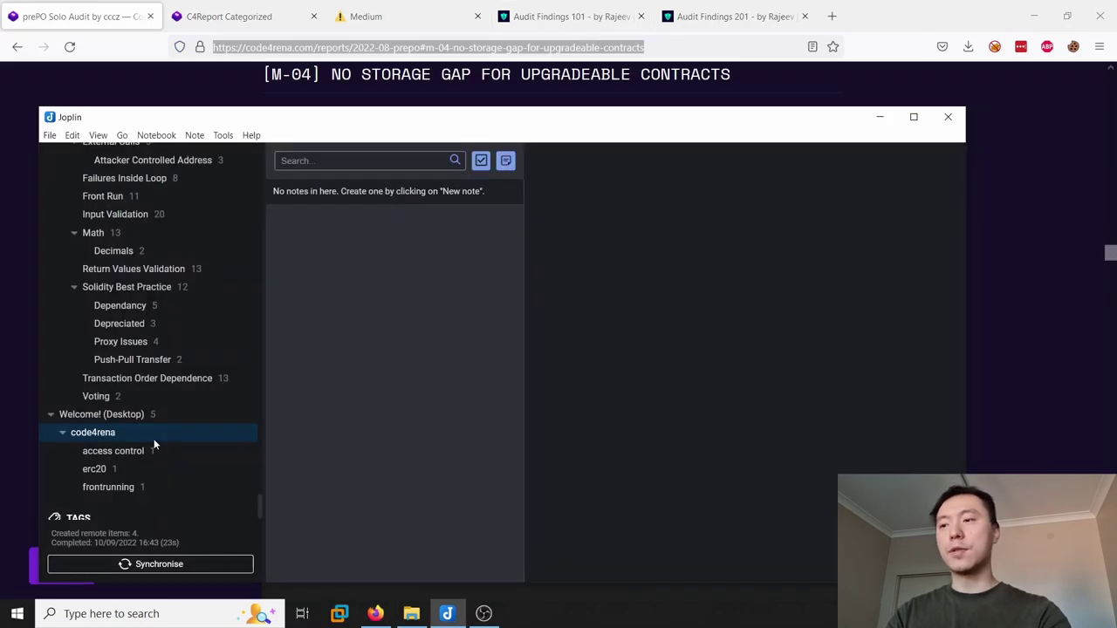
click(505, 161)
text(https://code4rena.com/reports/2022-08-prepo#m-04-no-storage-gap-for-upgradeable-contracts)
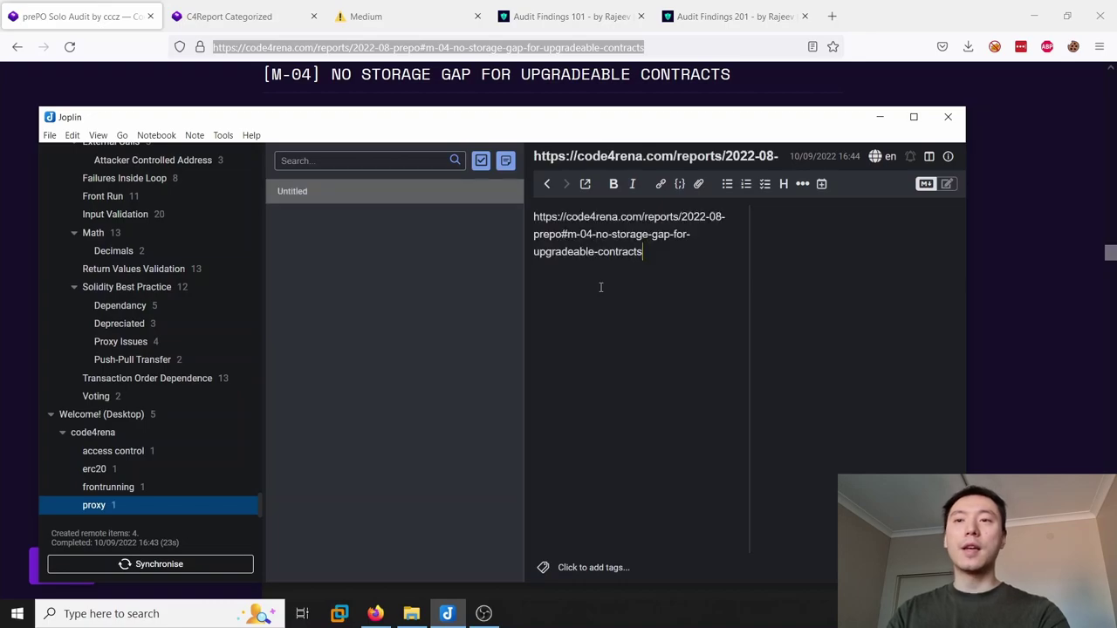
Return to the prePO report in the browser, skim past finding M-04 and go back to the report's beginning
click(1036, 246)
scroll(1036, 246, down, 3)
scroll(1038, 252, down, 5)
scroll(1038, 252, up, 10)
scroll(1038, 252, up, 20)
scroll(1038, 252, up, 5)
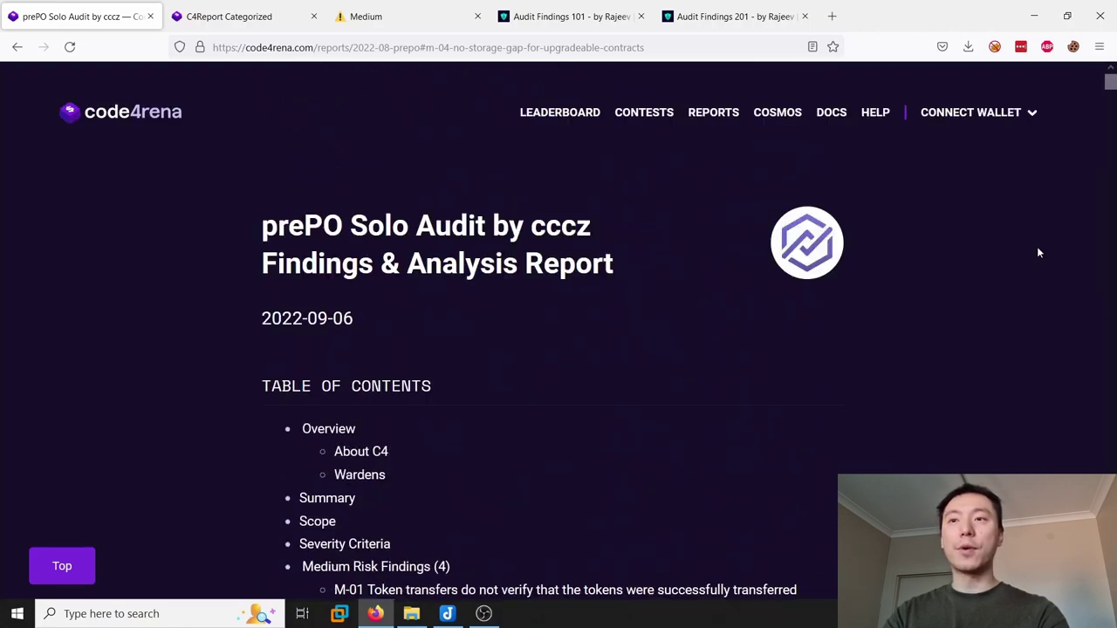
Switch to Joplin and review the saved notes in code4rena's access control, erc20, frontrunning and proxy notebooks
key(alt+Tab)
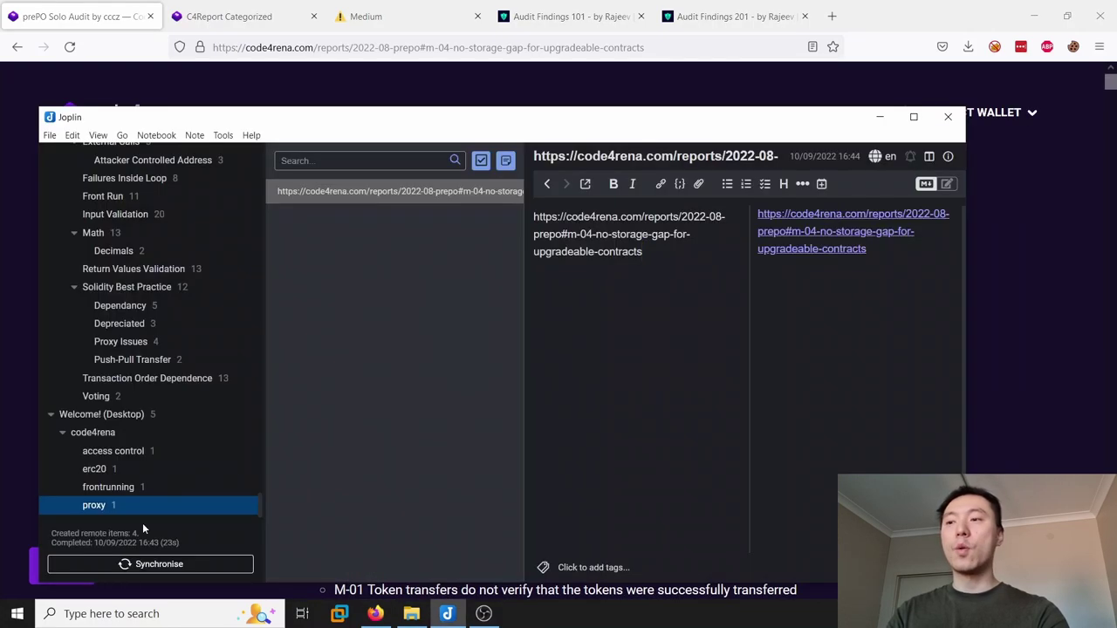
click(143, 451)
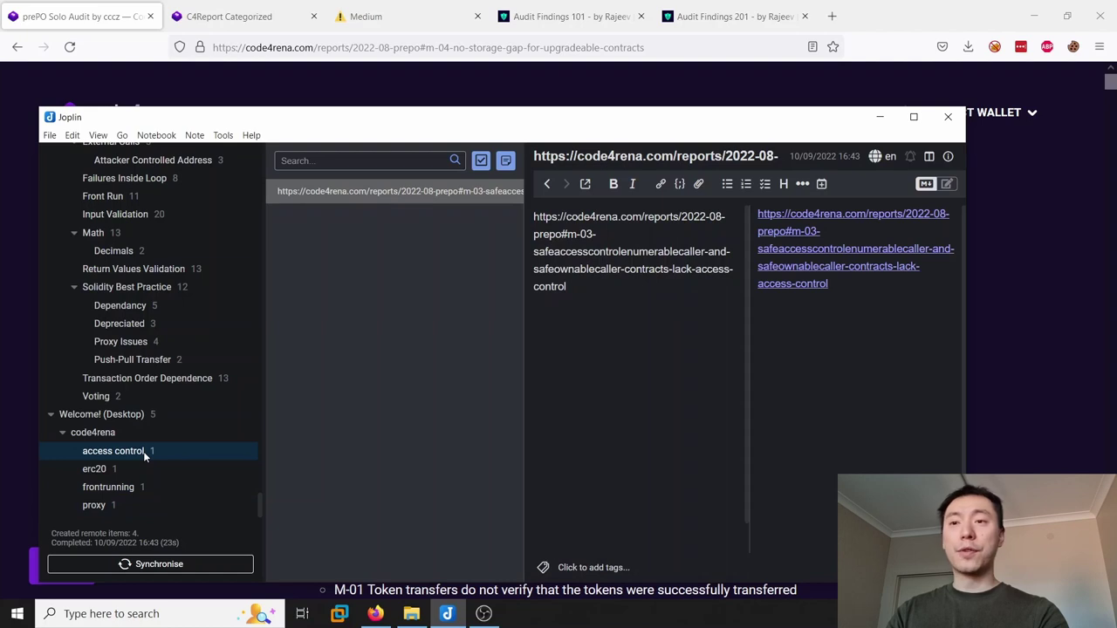
click(143, 469)
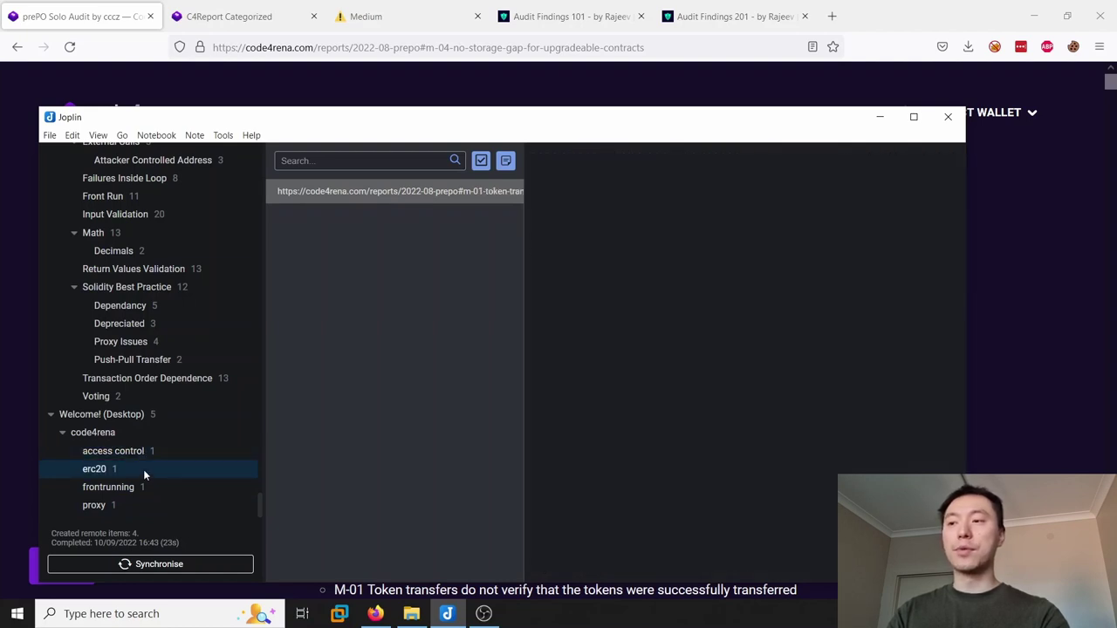
key(Down)
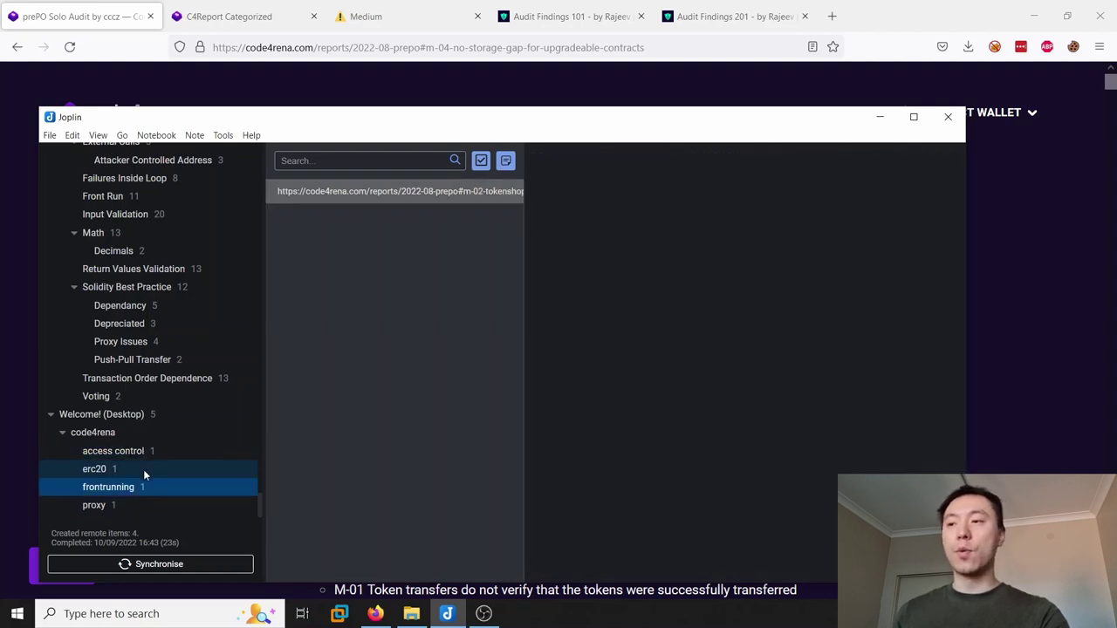
key(Down)
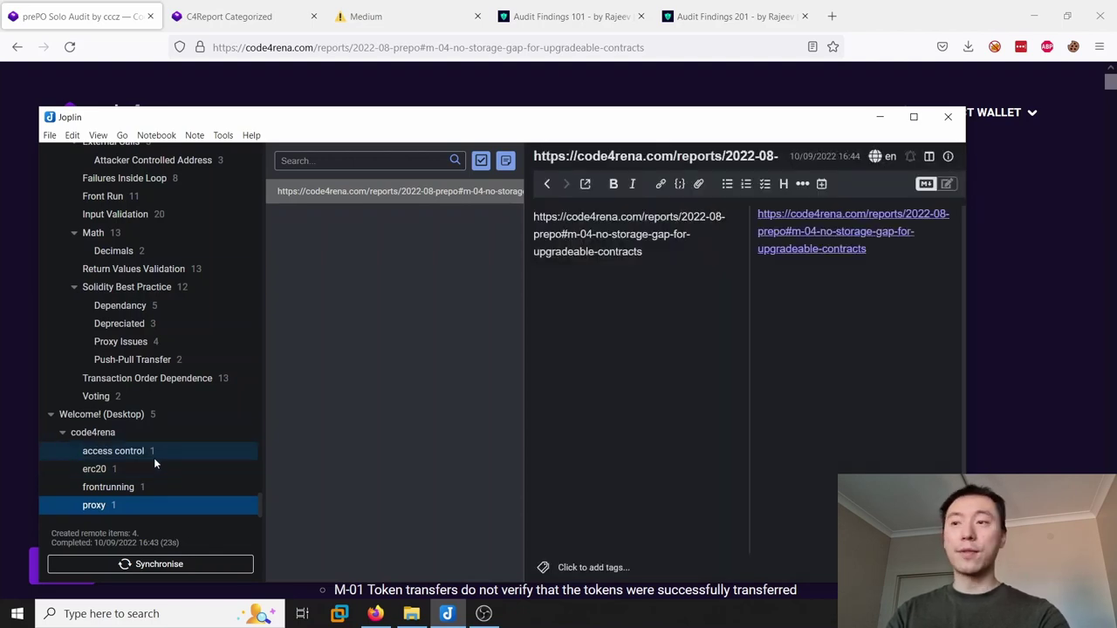
Examine how the existing Secureum and Code4rena notebooks are divided into vulnerability categories, including the unsorted findings
scroll(193, 247, up, 5)
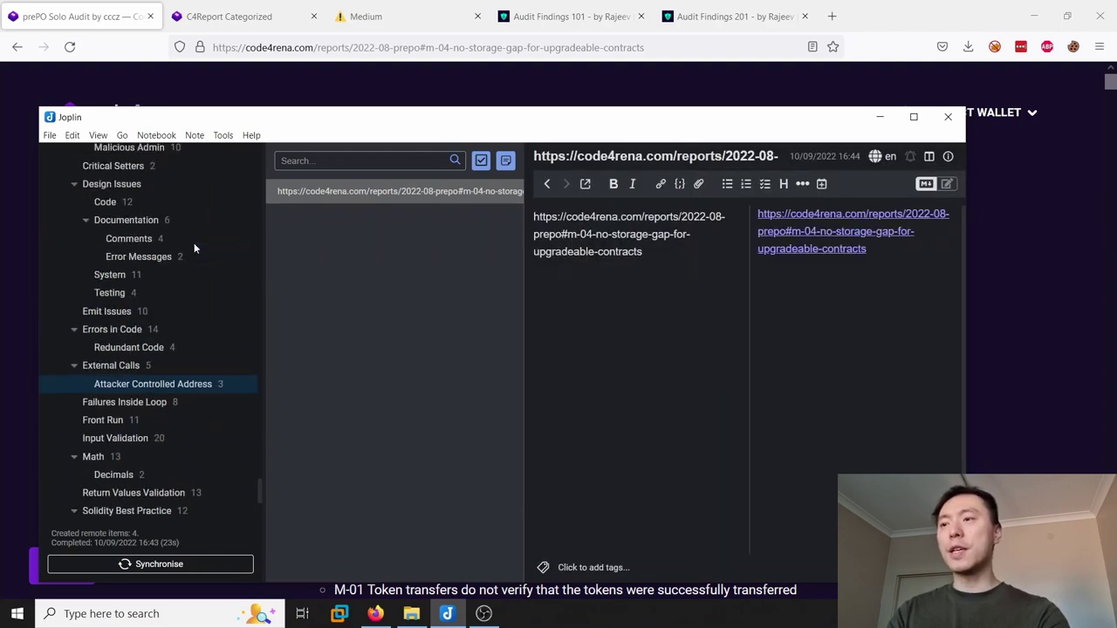
scroll(194, 248, up, 5)
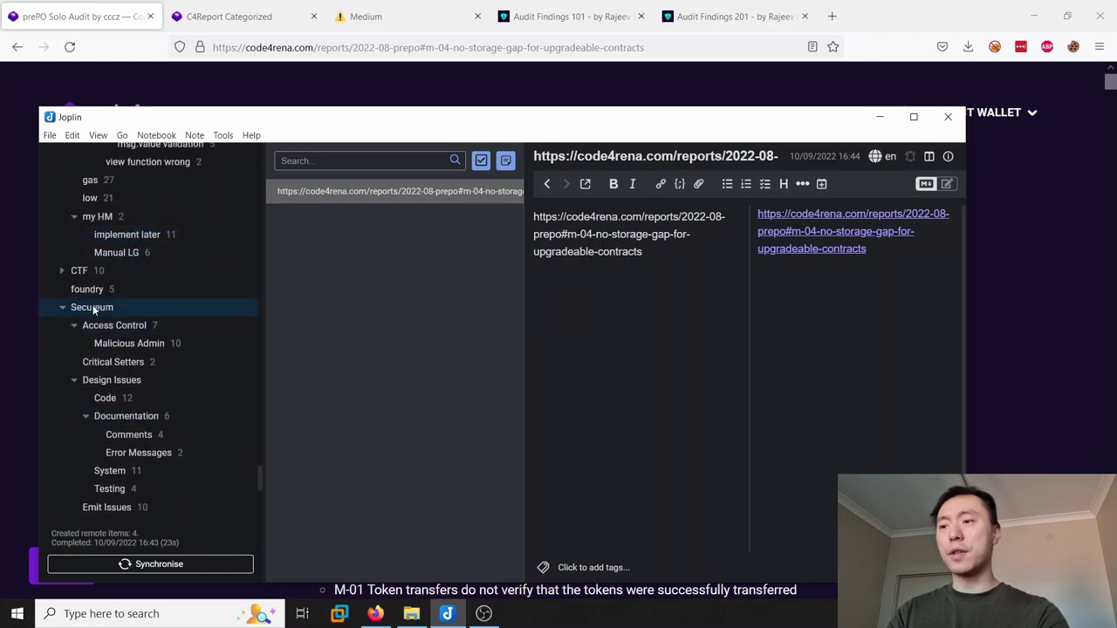
scroll(131, 359, down, 3)
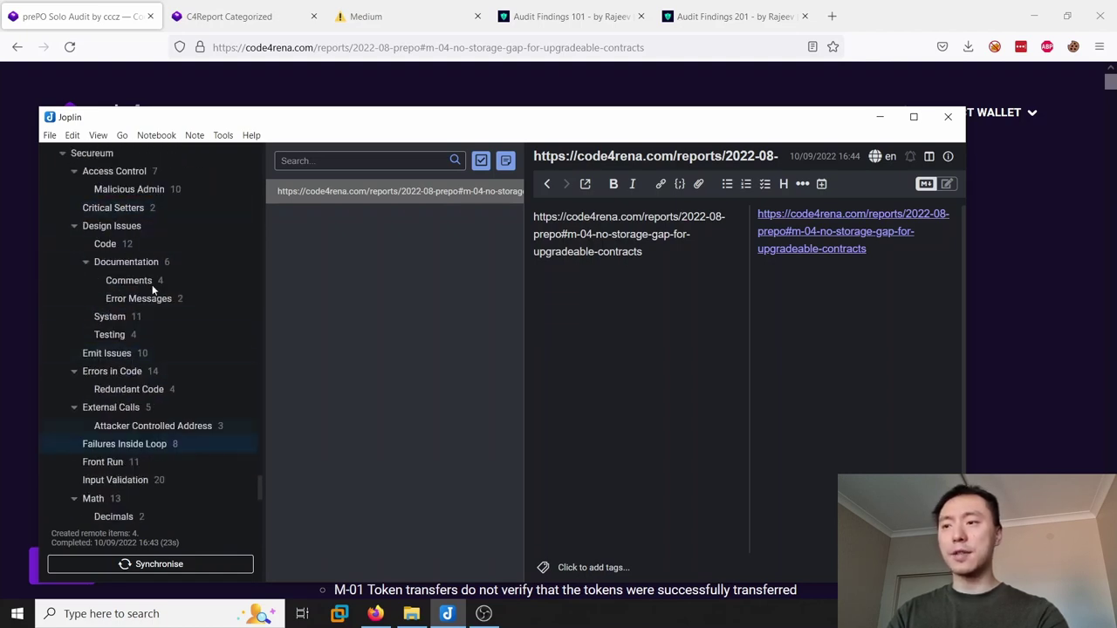
click(112, 407)
scroll(140, 401, up, 5)
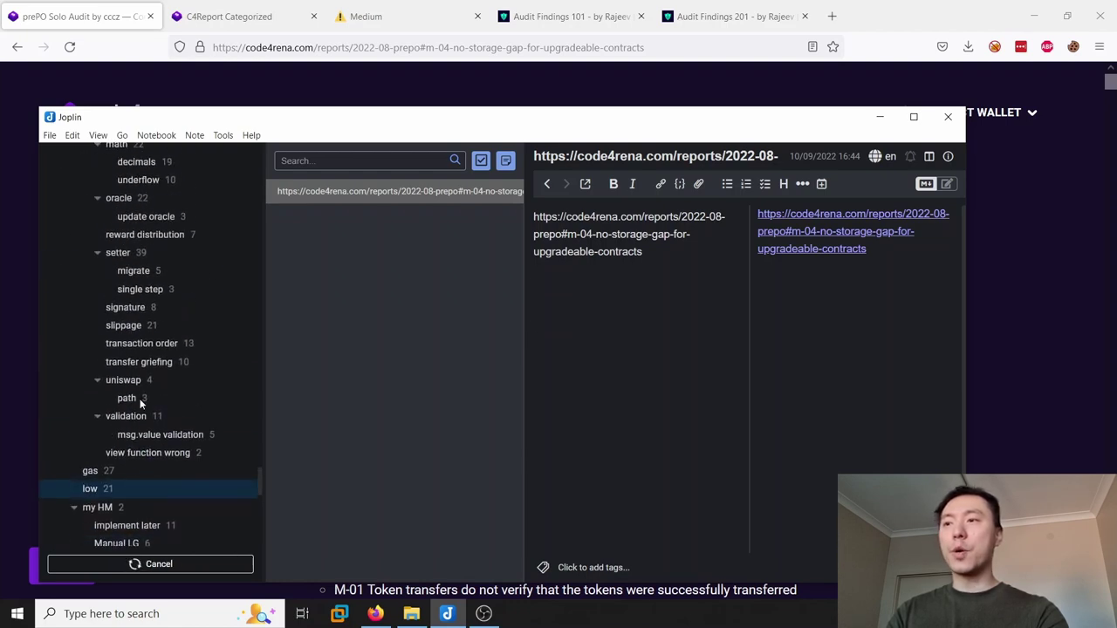
scroll(139, 399, up, 3)
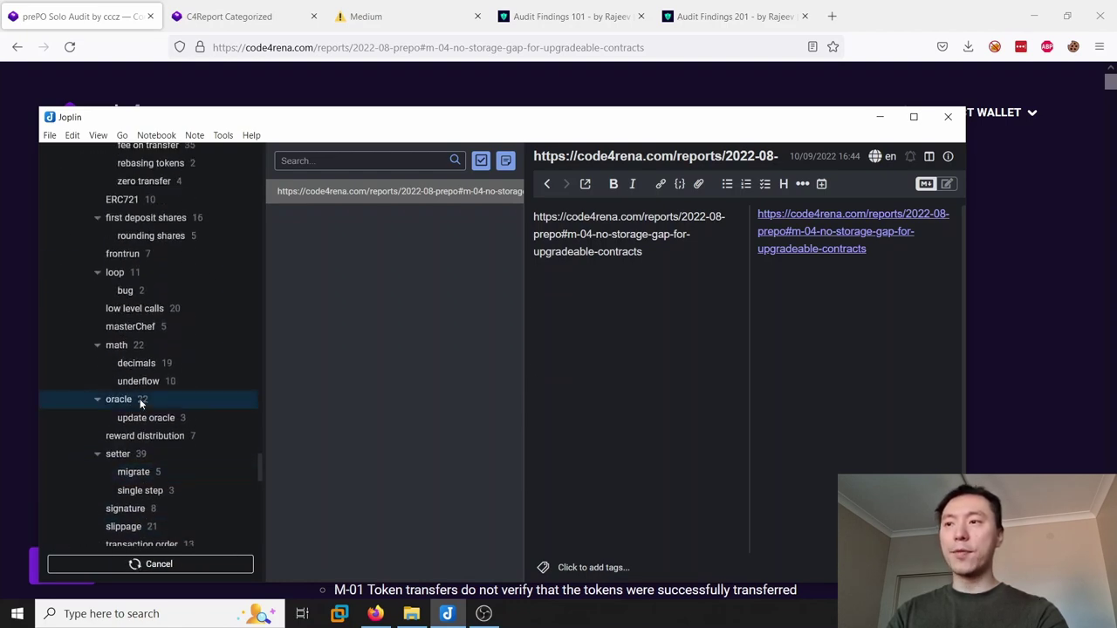
scroll(139, 401, up, 3)
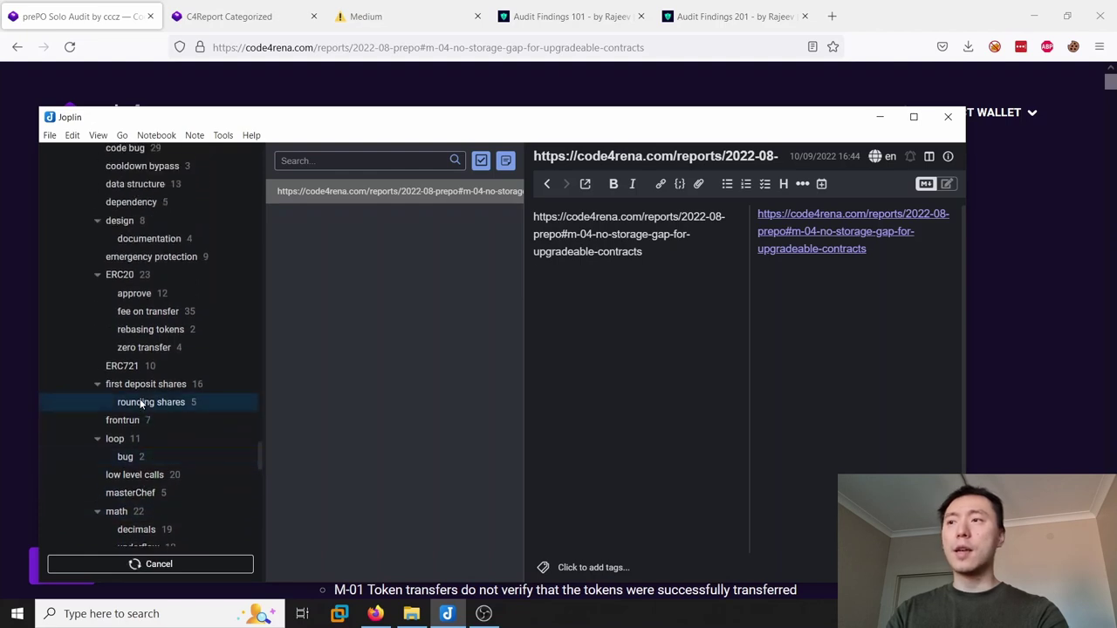
scroll(139, 401, up, 3)
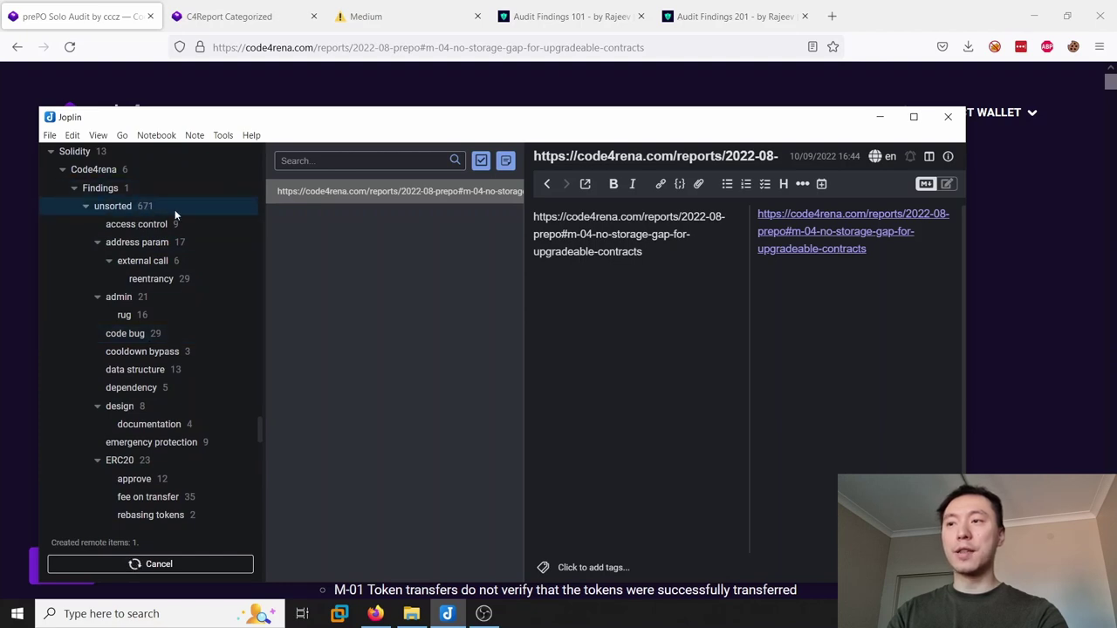
scroll(170, 272, down, 2)
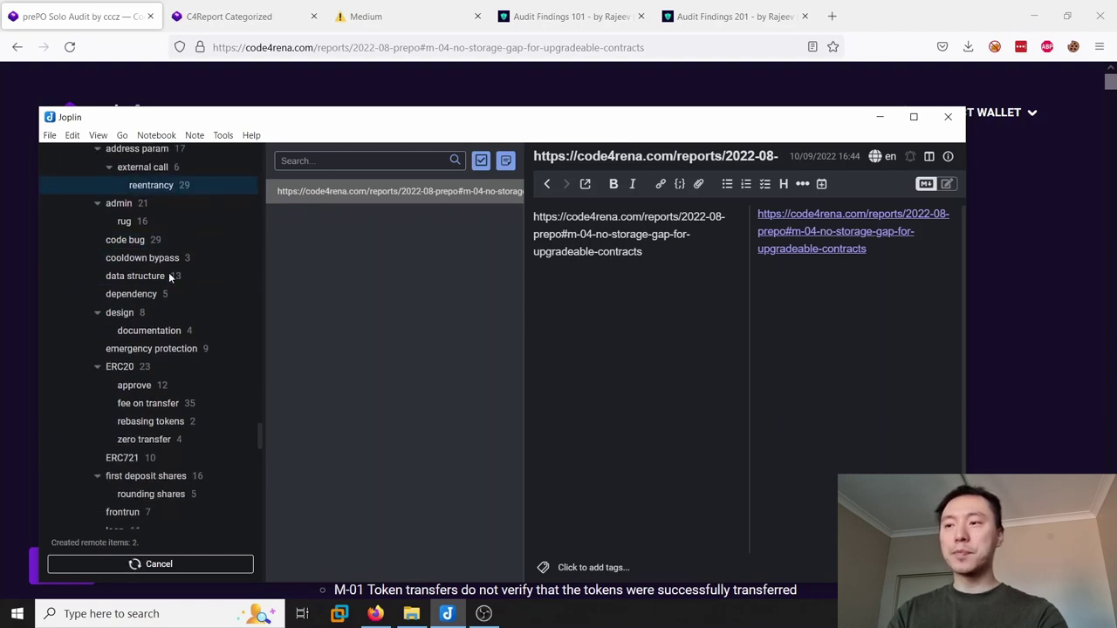
Browse the ERC20 notebook and its approve, fee on transfer, rebasing tokens and zero transfer sub-notebooks, and collapse ERC20
click(173, 360)
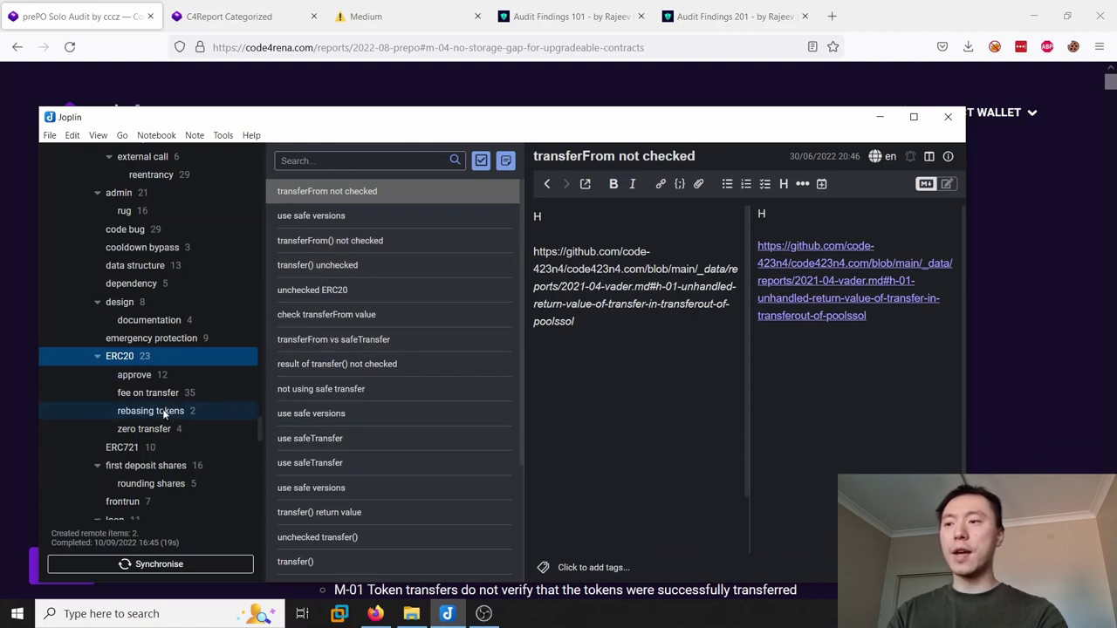
click(148, 376)
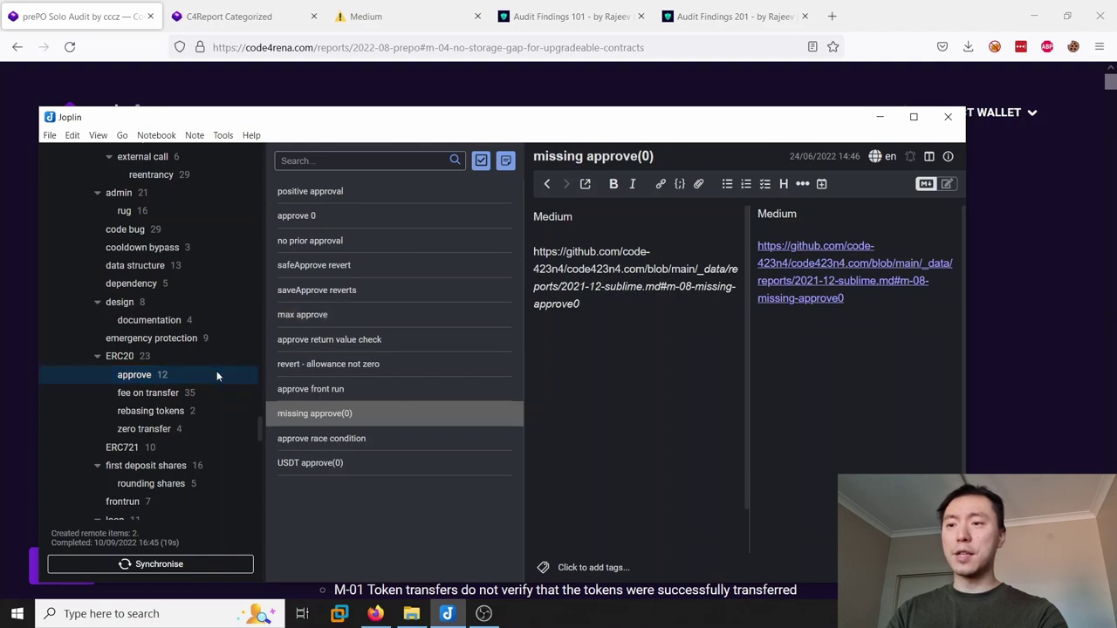
click(161, 395)
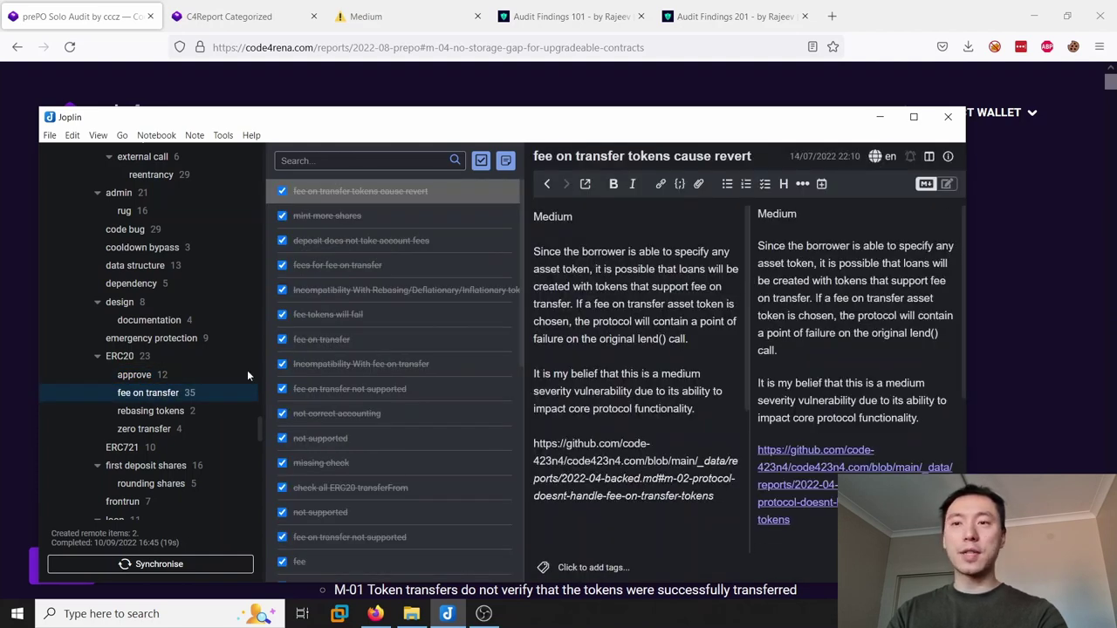
click(140, 411)
click(146, 427)
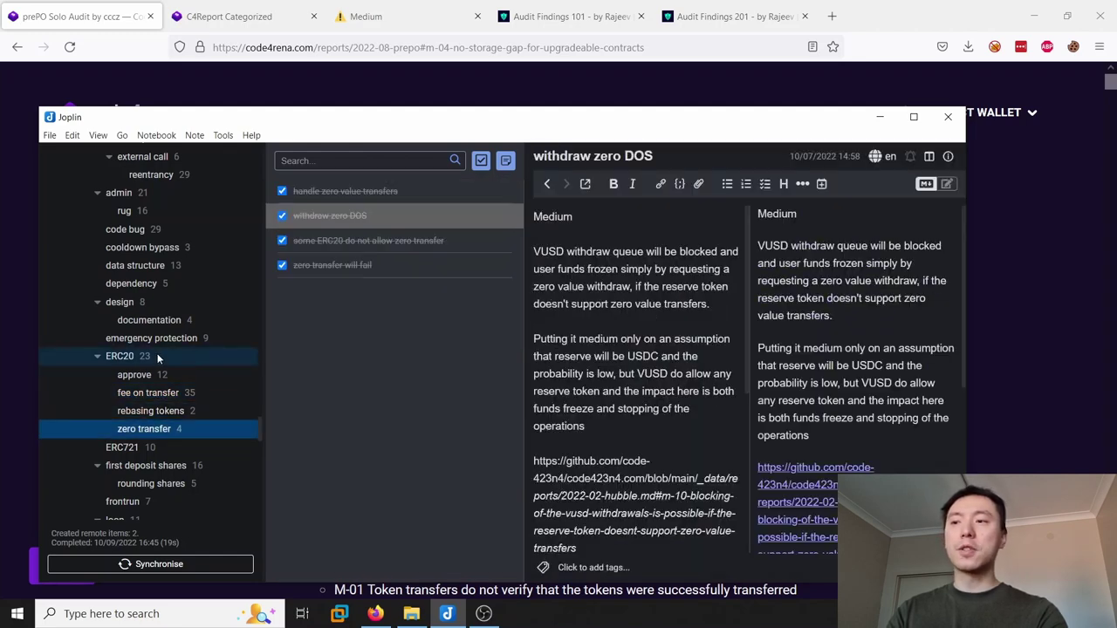
click(161, 356)
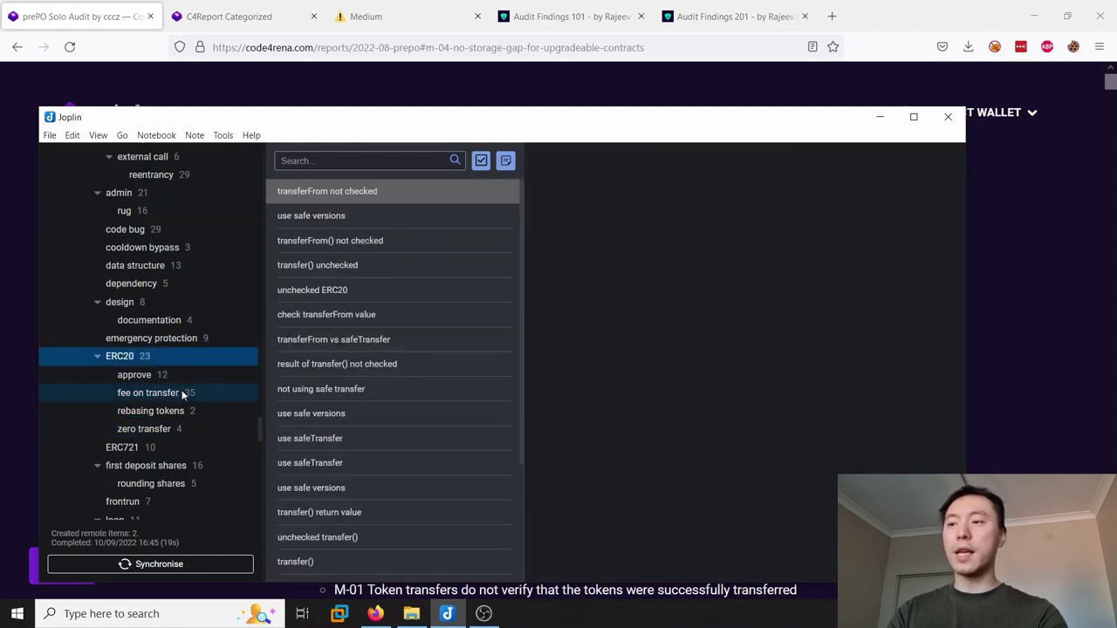
click(97, 356)
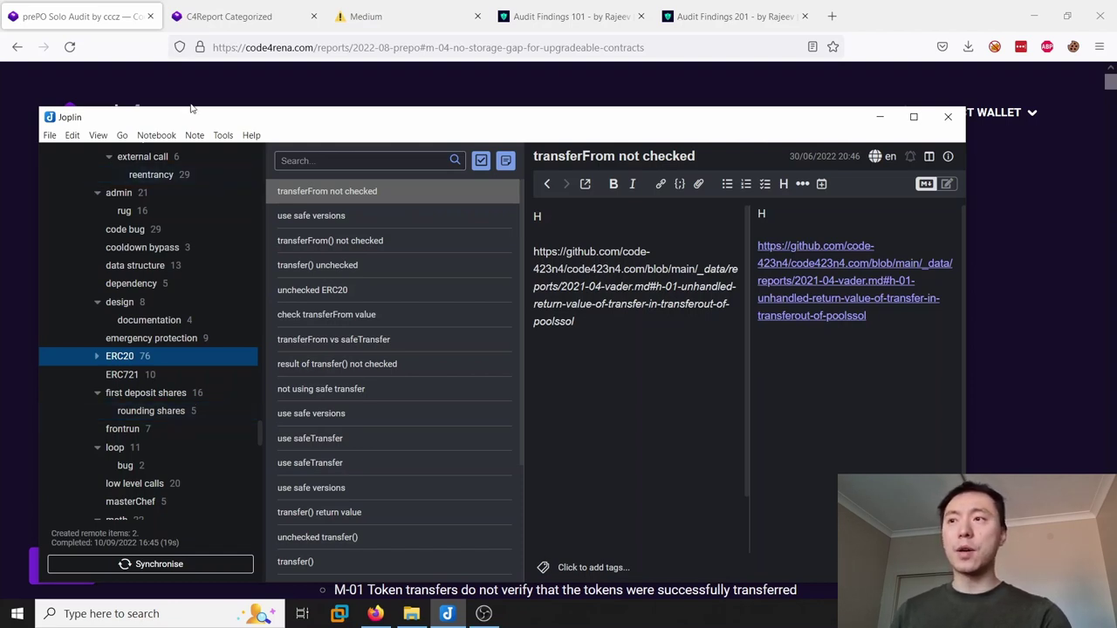
Return to the browser, open Code4rena's list of audit reports, open the Putty contest report and skim its table of contents
click(191, 104)
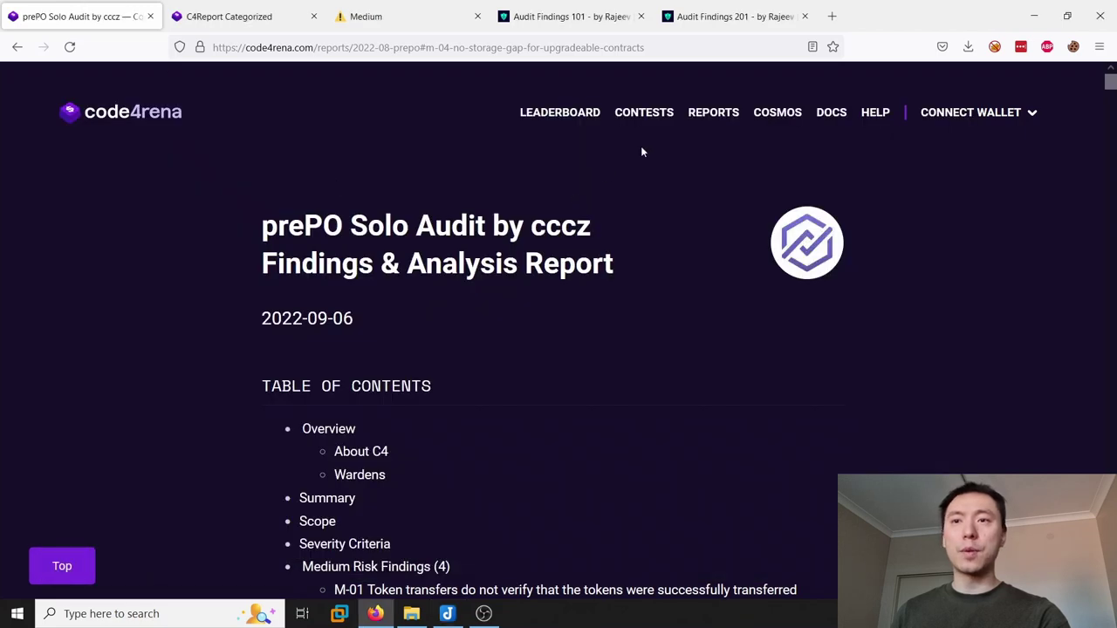
click(693, 113)
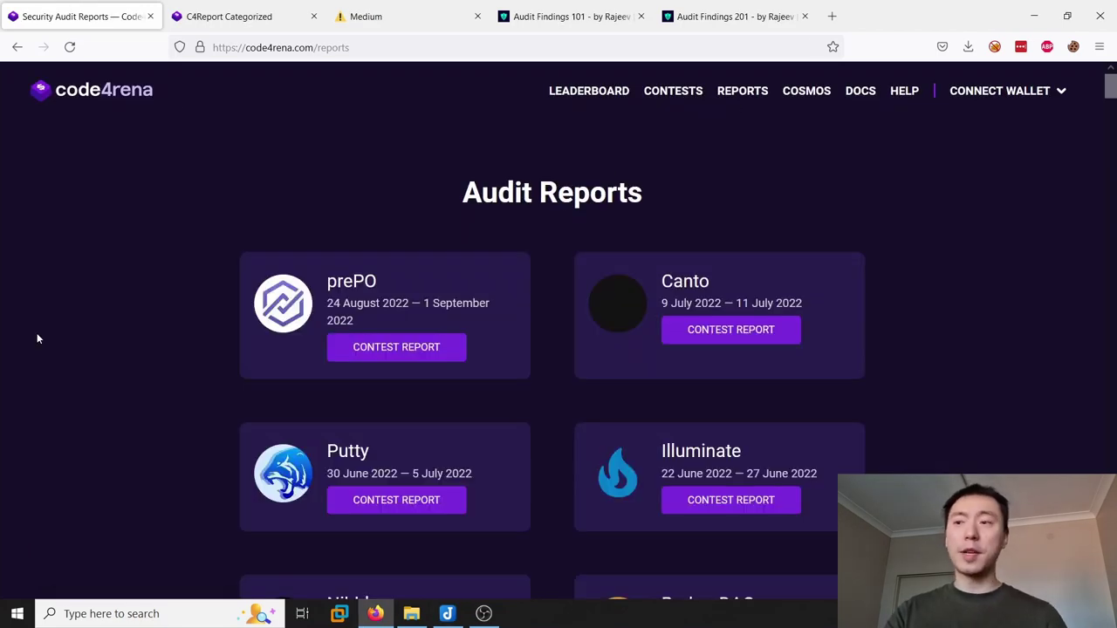
key(alt+Tab)
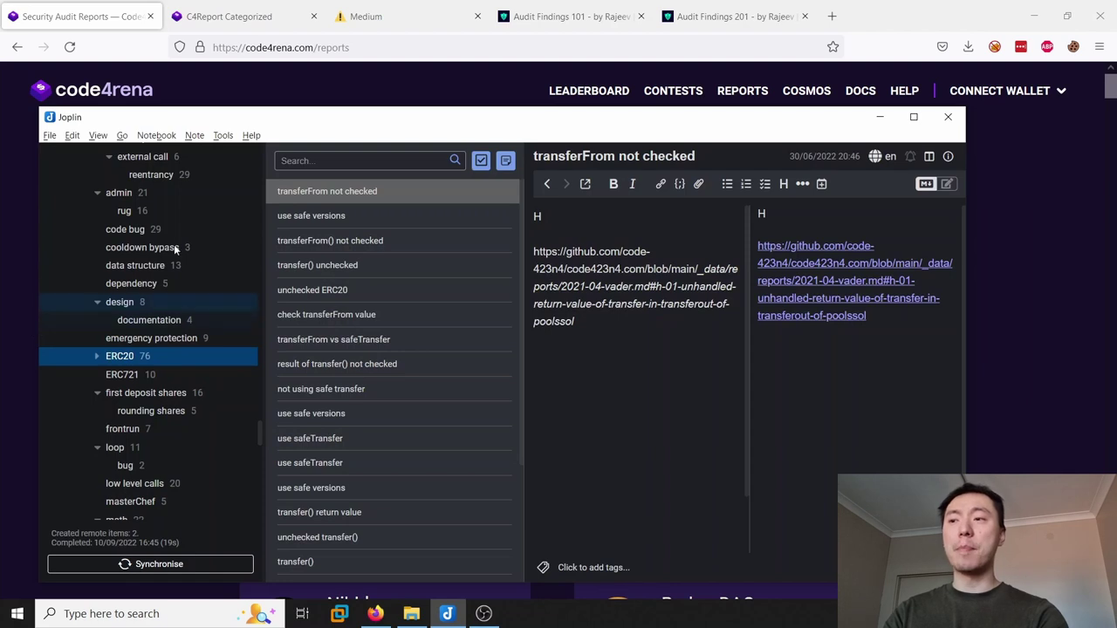
click(19, 299)
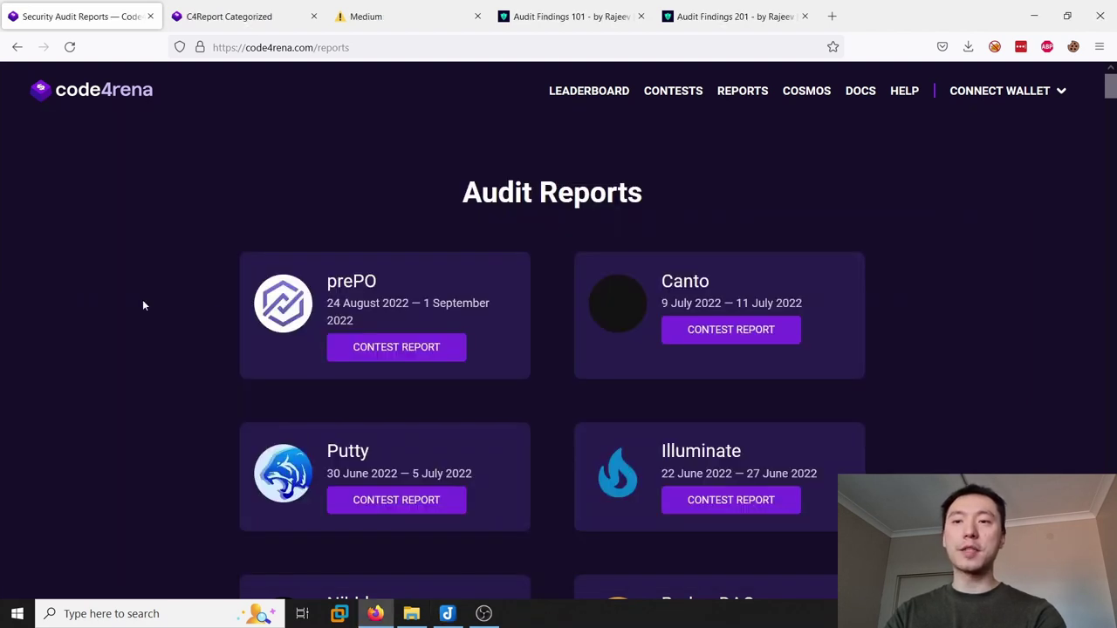
click(451, 502)
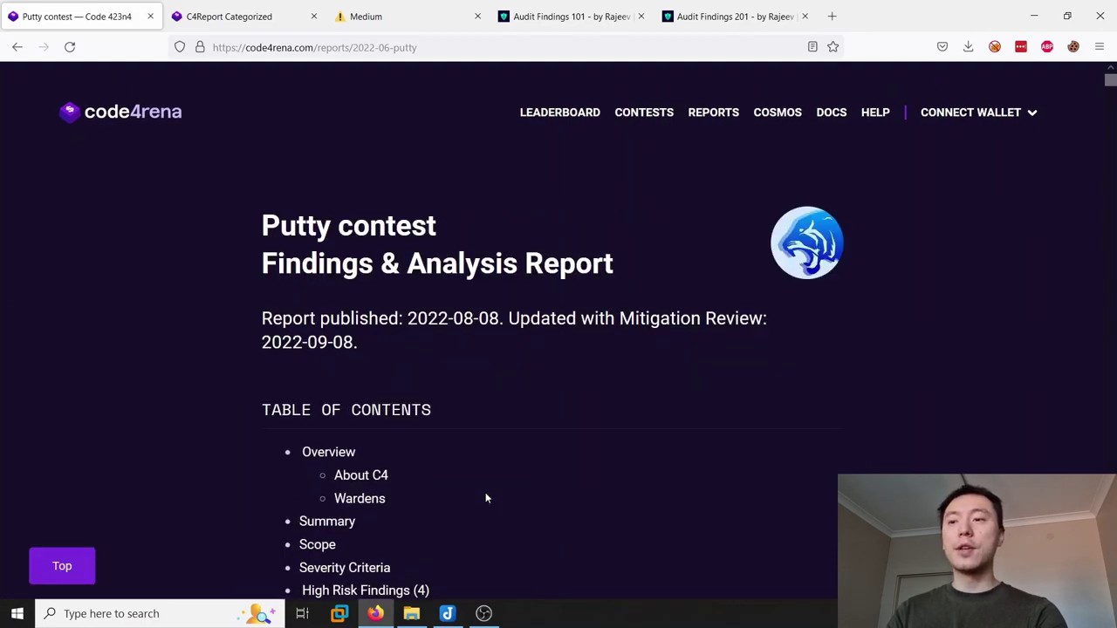
scroll(486, 497, down, 15)
scroll(486, 496, down, 12)
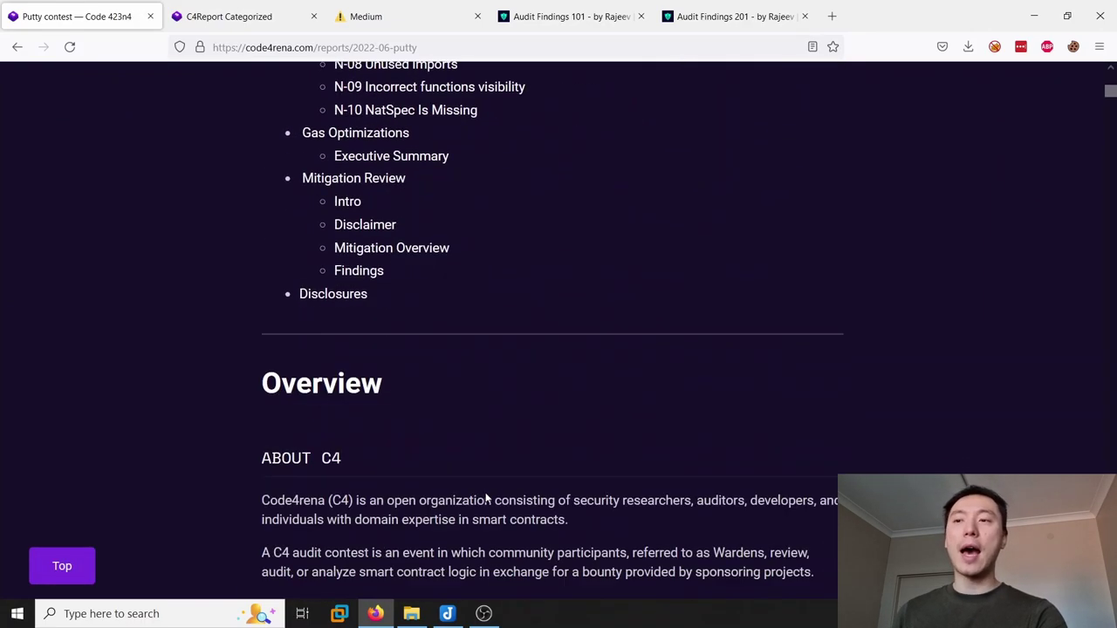
Skim the Putty report past the overview and wardens list to the first high risk finding, H-01
scroll(486, 494, down, 5)
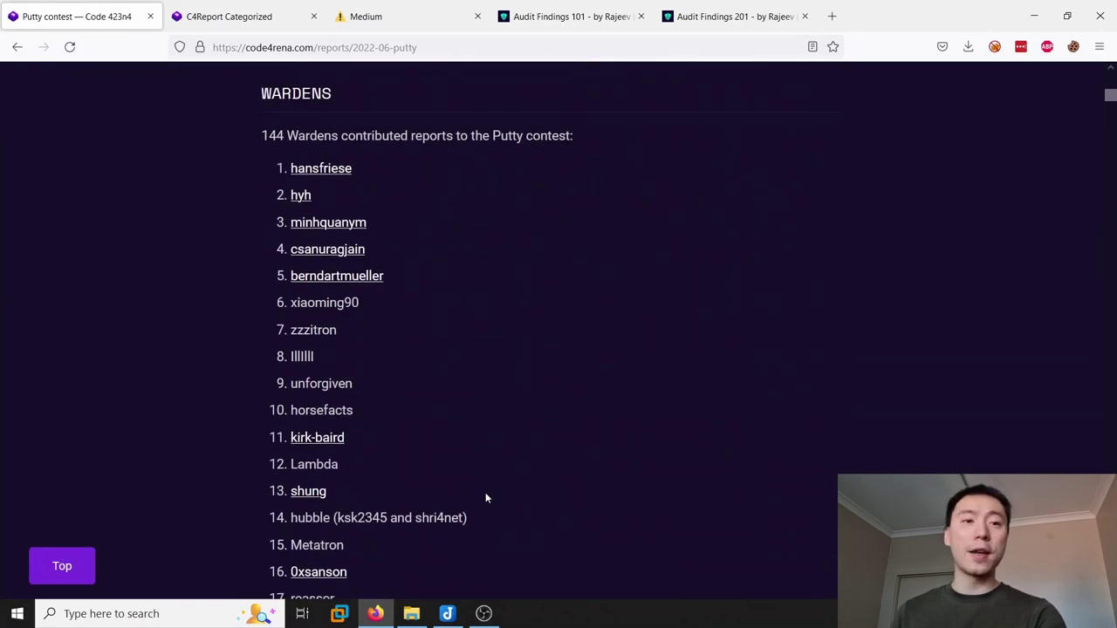
scroll(486, 497, down, 7)
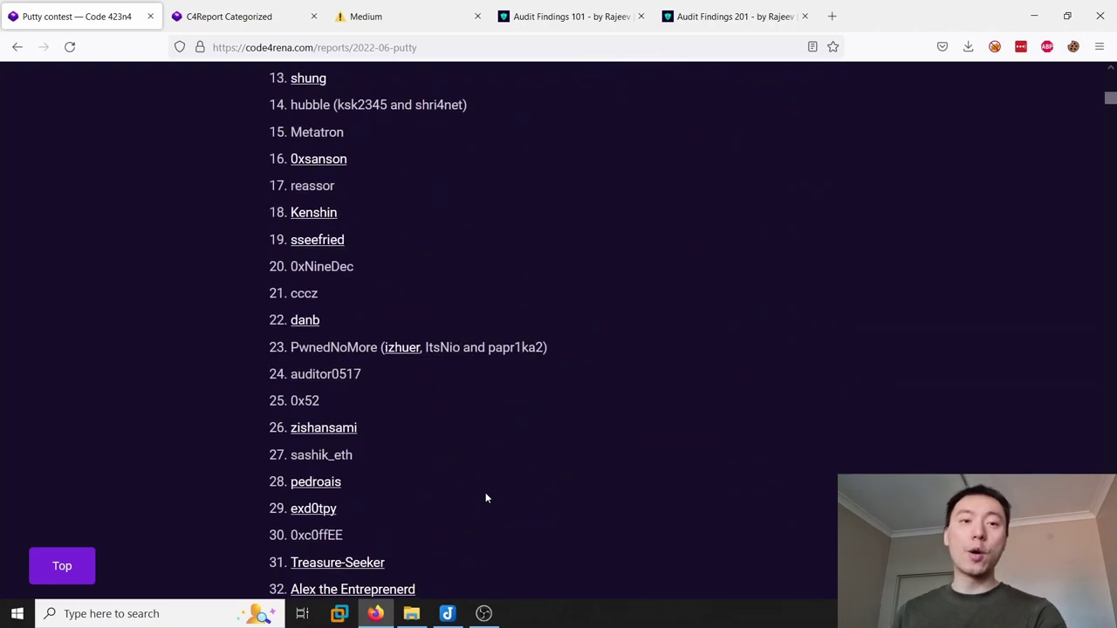
scroll(486, 497, down, 10)
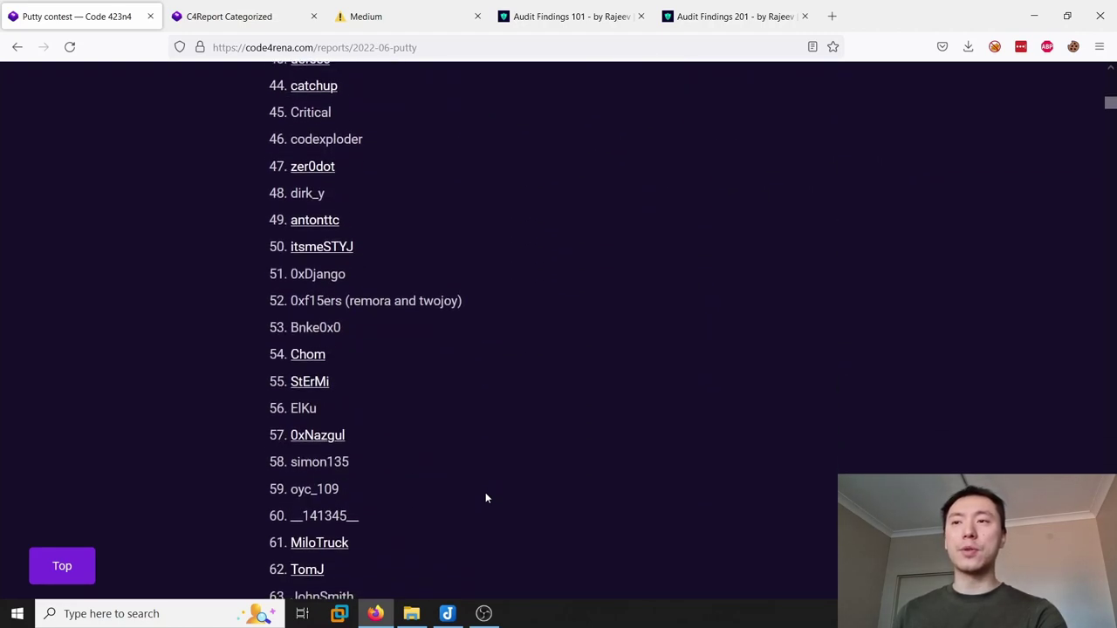
scroll(486, 497, down, 20)
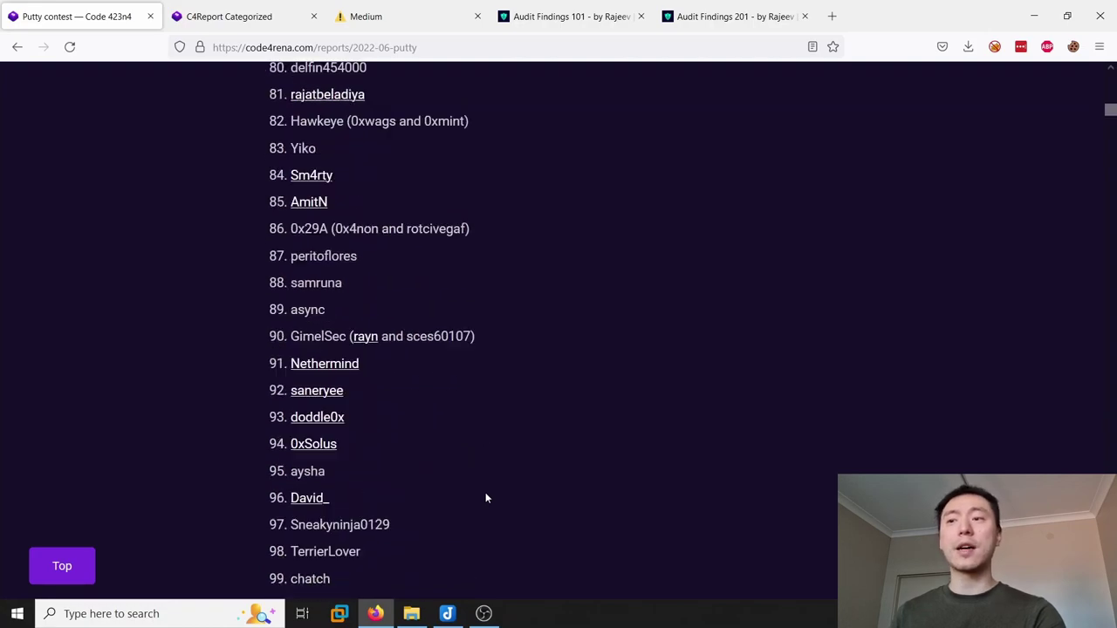
scroll(486, 497, down, 15)
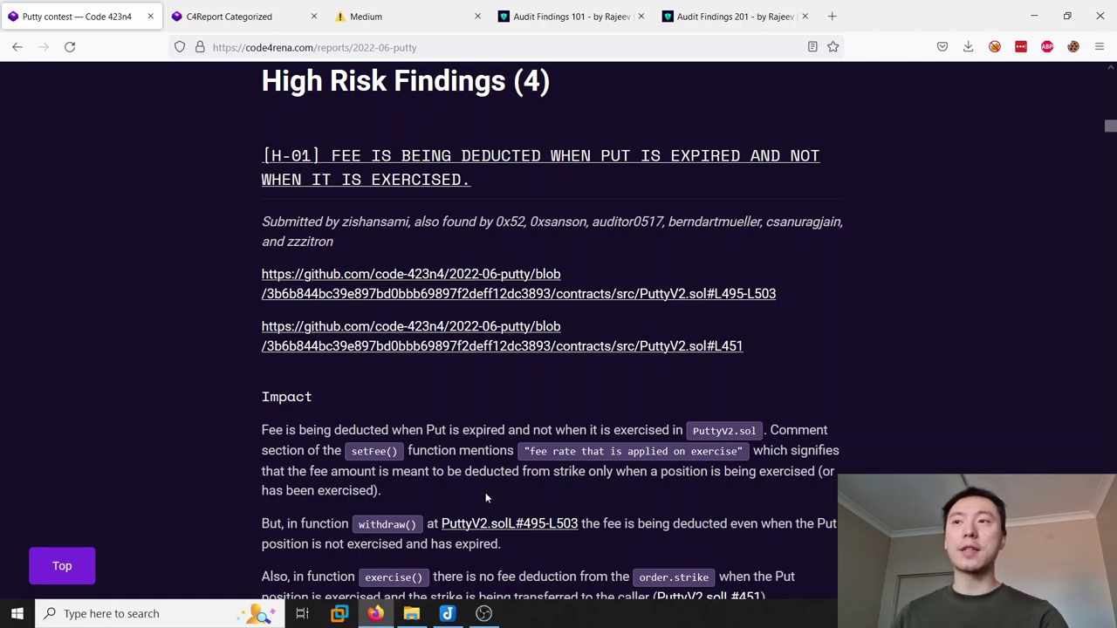
Return to Code4rena's list of audit reports and look through the available contest reports
click(366, 16)
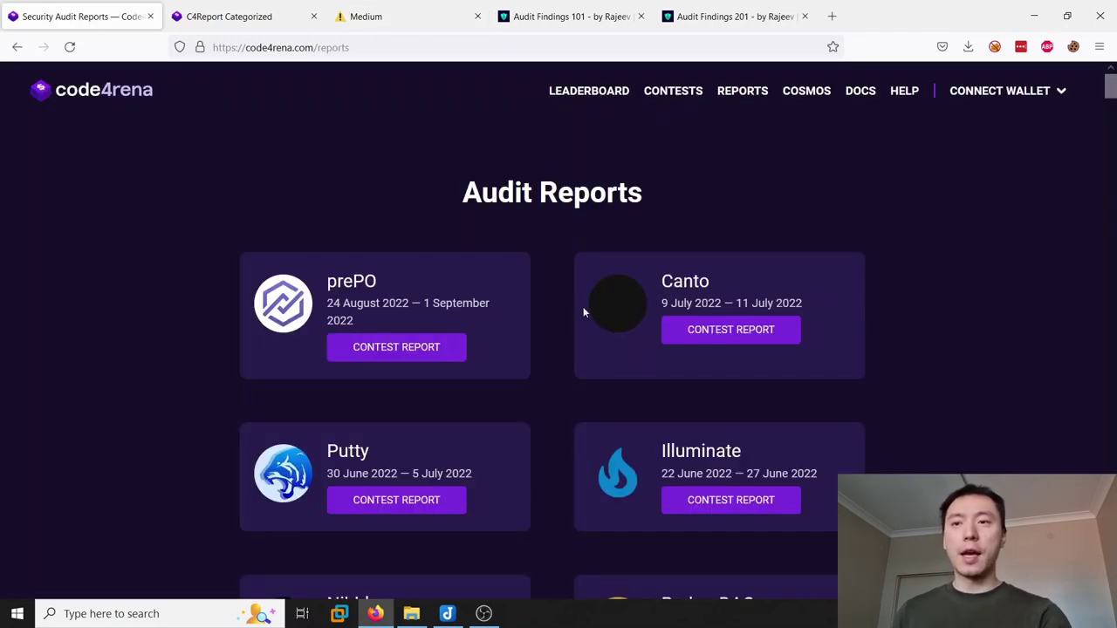
scroll(541, 338, down, 2)
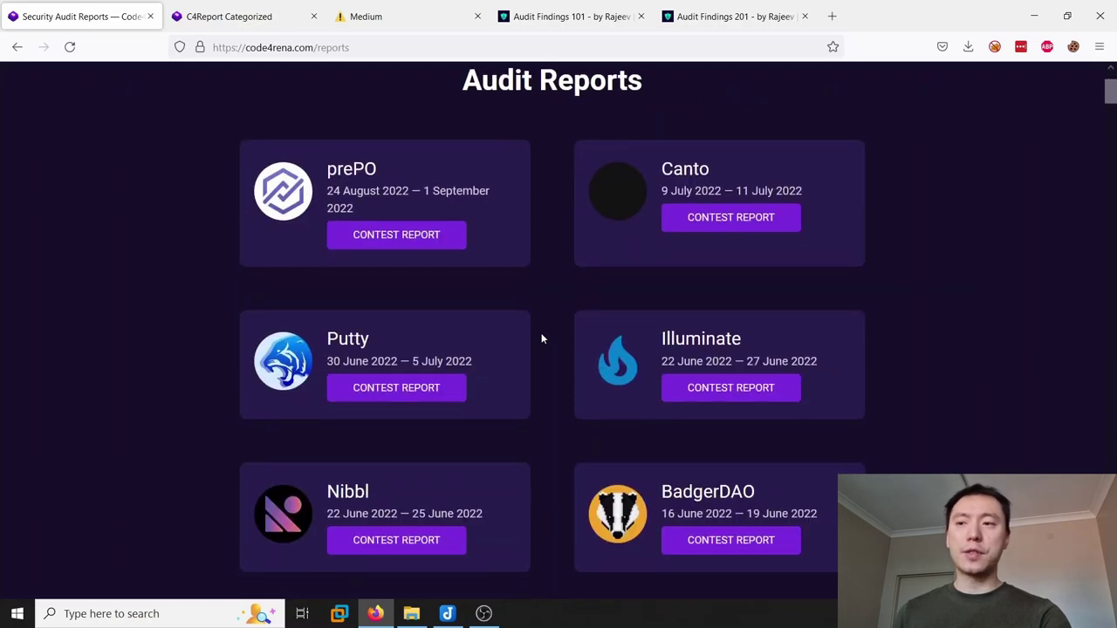
scroll(541, 339, down, 1)
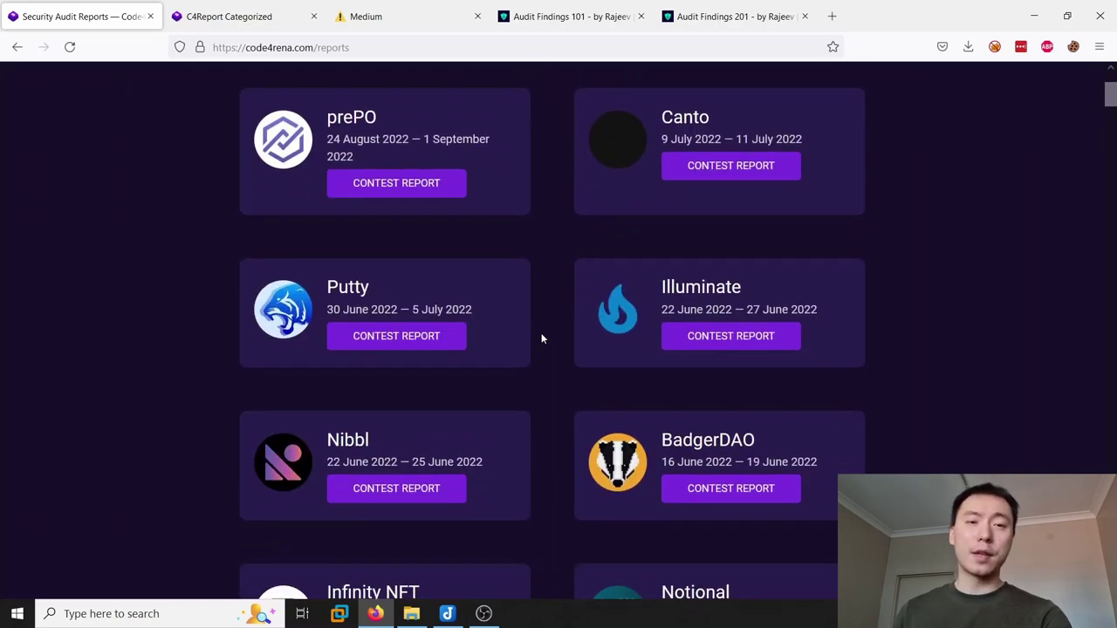